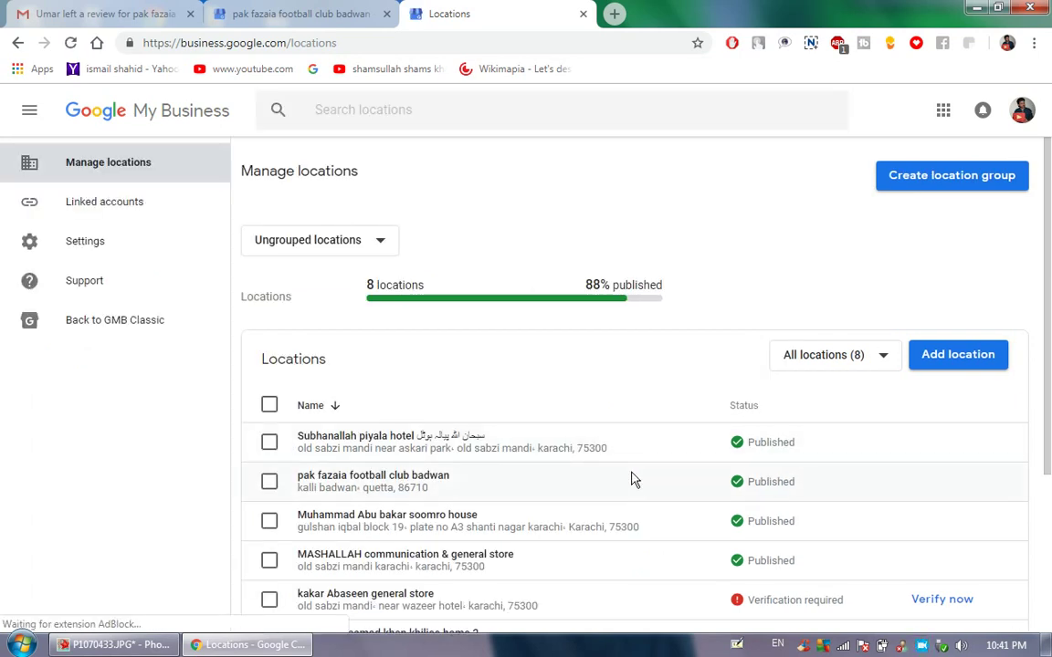
- Review the locations list, highlighting kakar Abaseen general store's Verification required status
scroll(634, 482, "down", 3)
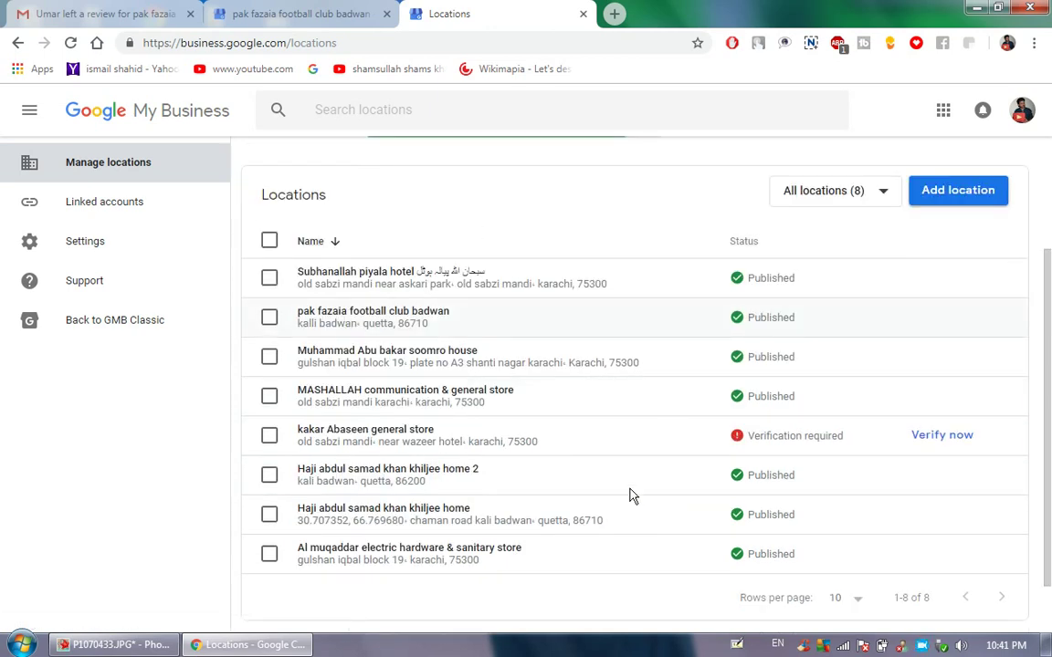
scroll(521, 503, "down", 2)
scroll(546, 493, "up", 3)
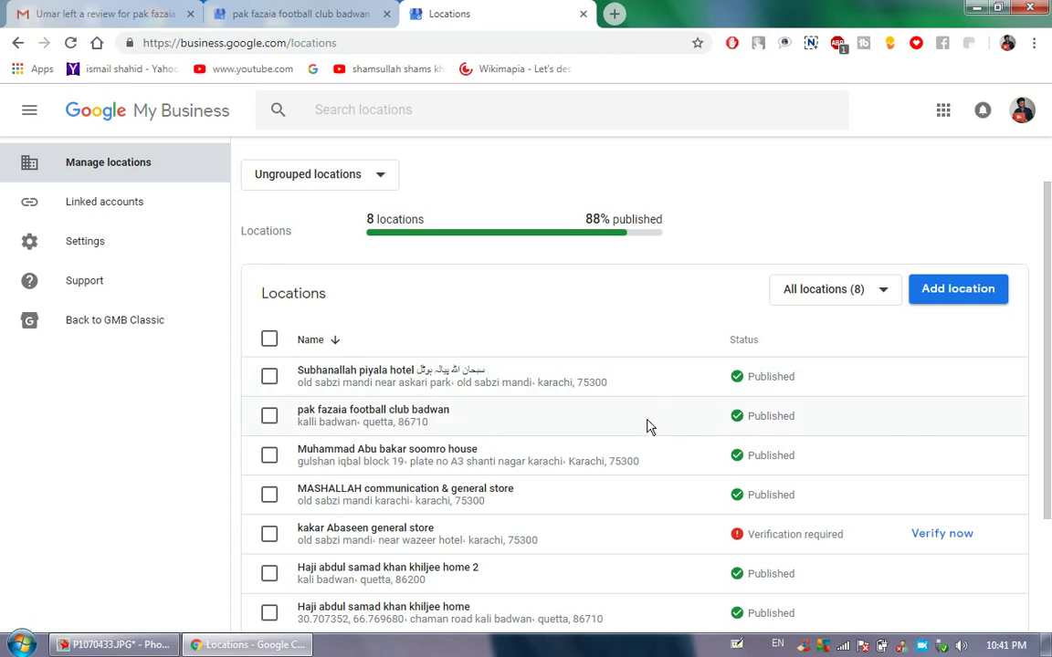
scroll(748, 287, "down", 2)
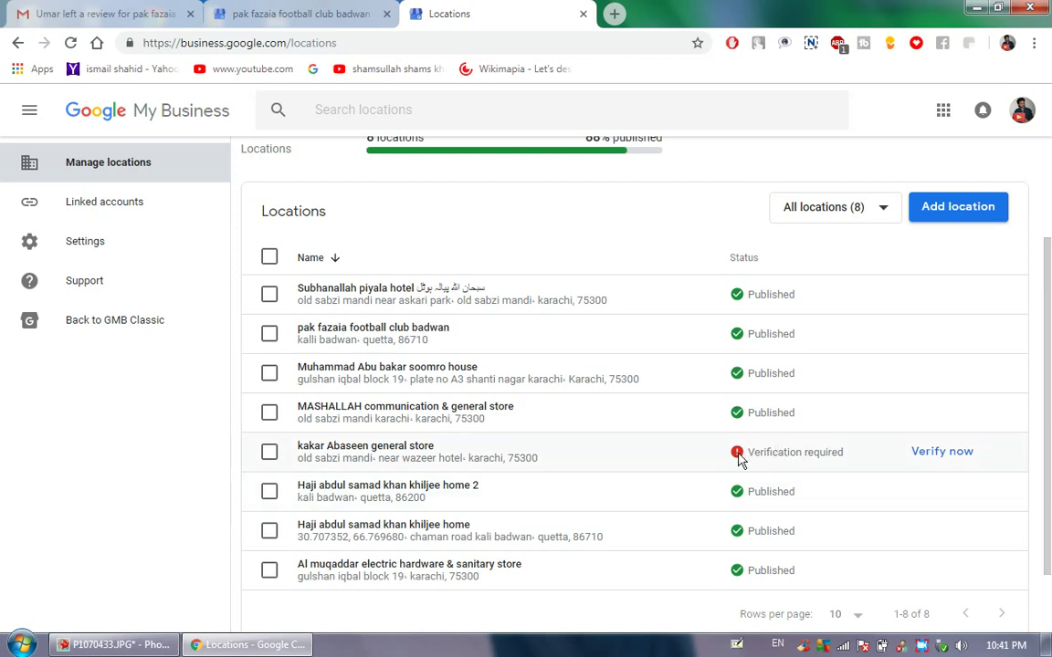
left_click_drag(742, 453, 842, 452)
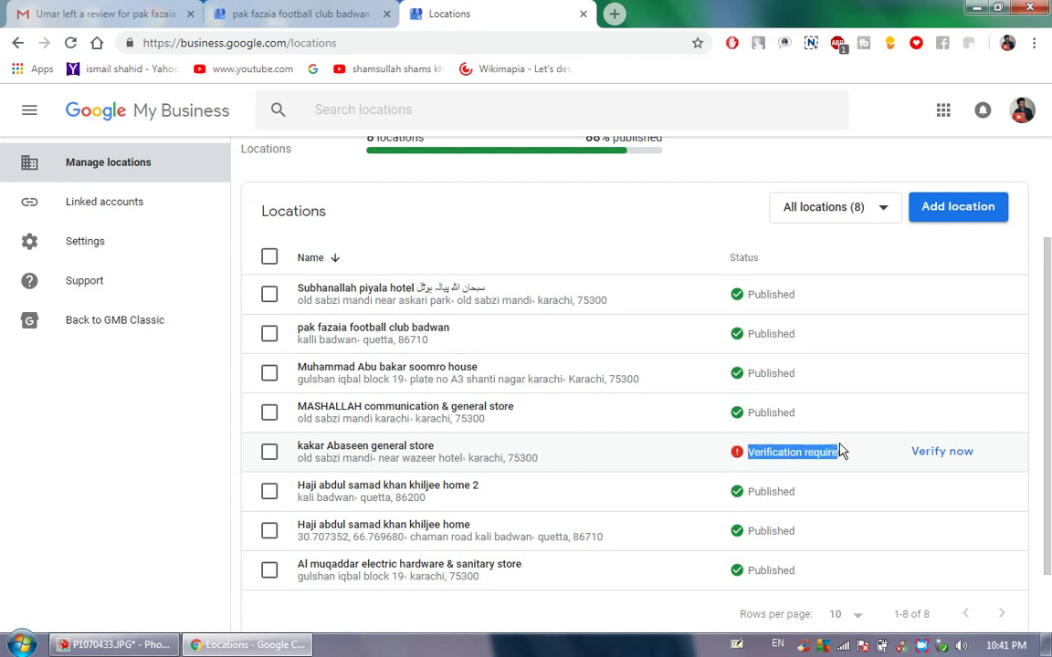
left_click_drag(744, 413, 664, 444)
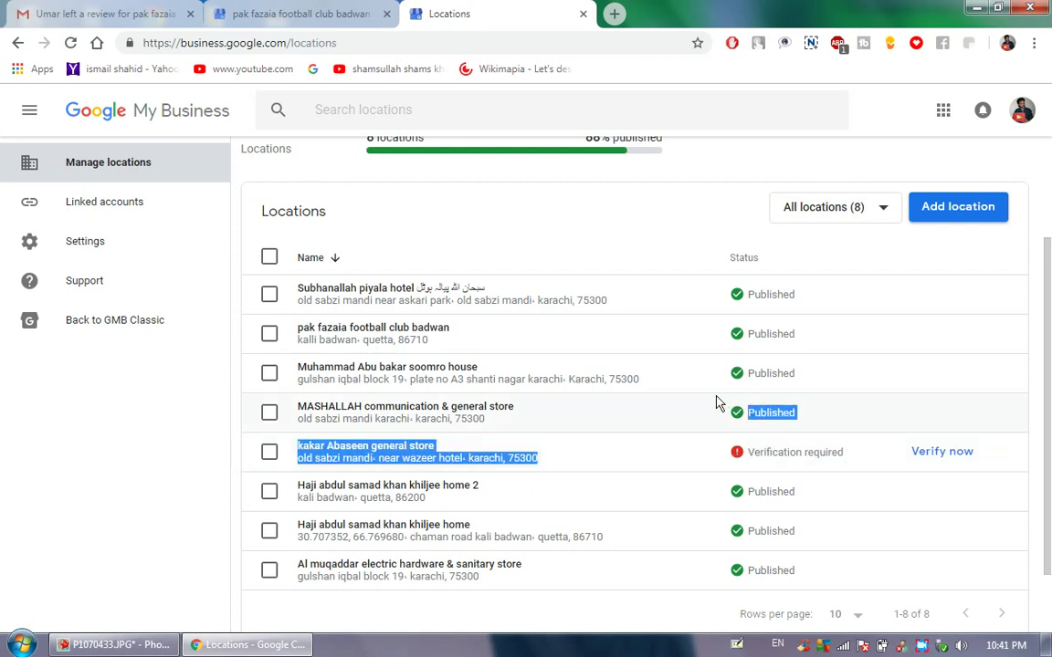
left_click(744, 468)
left_click_drag(751, 453, 880, 464)
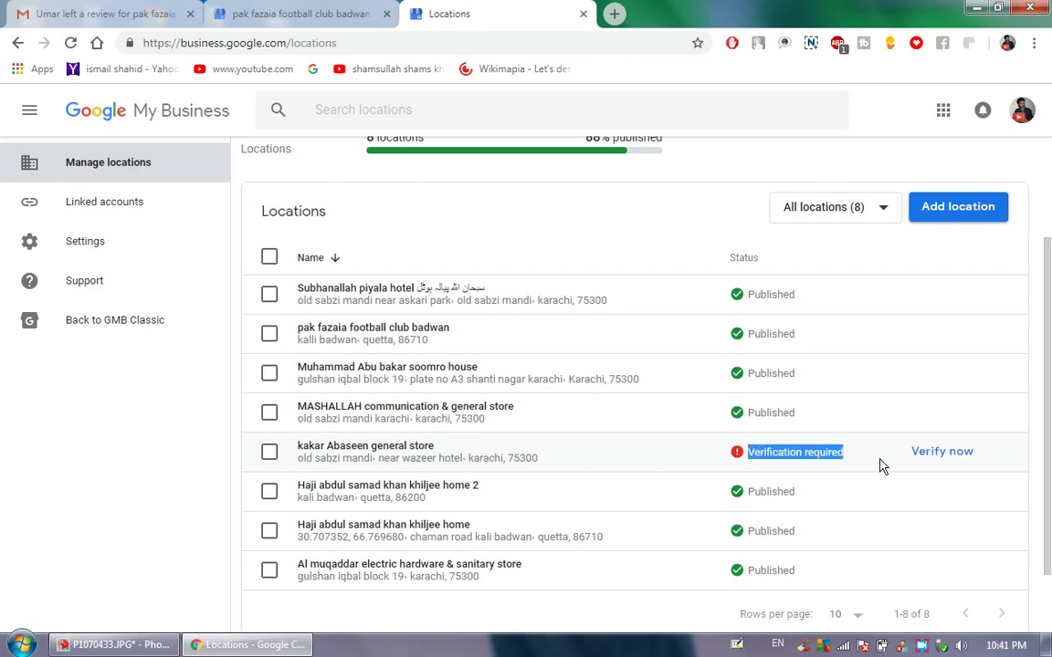
left_click(866, 464)
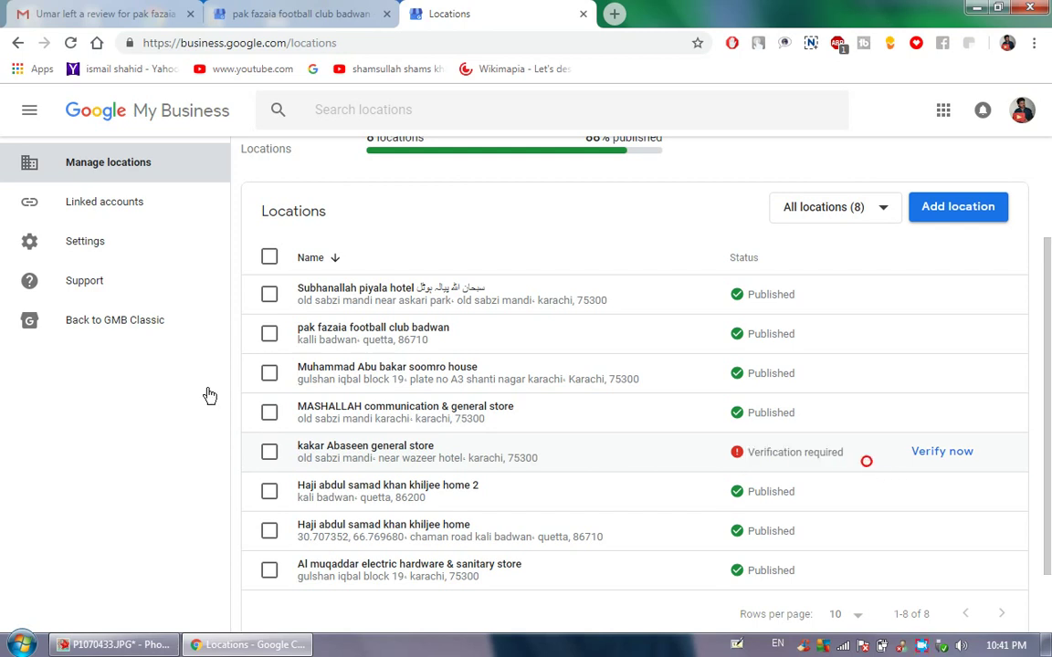
- Bring up the Help panel and the kakar Abaseen general store dashboard
left_click(92, 287)
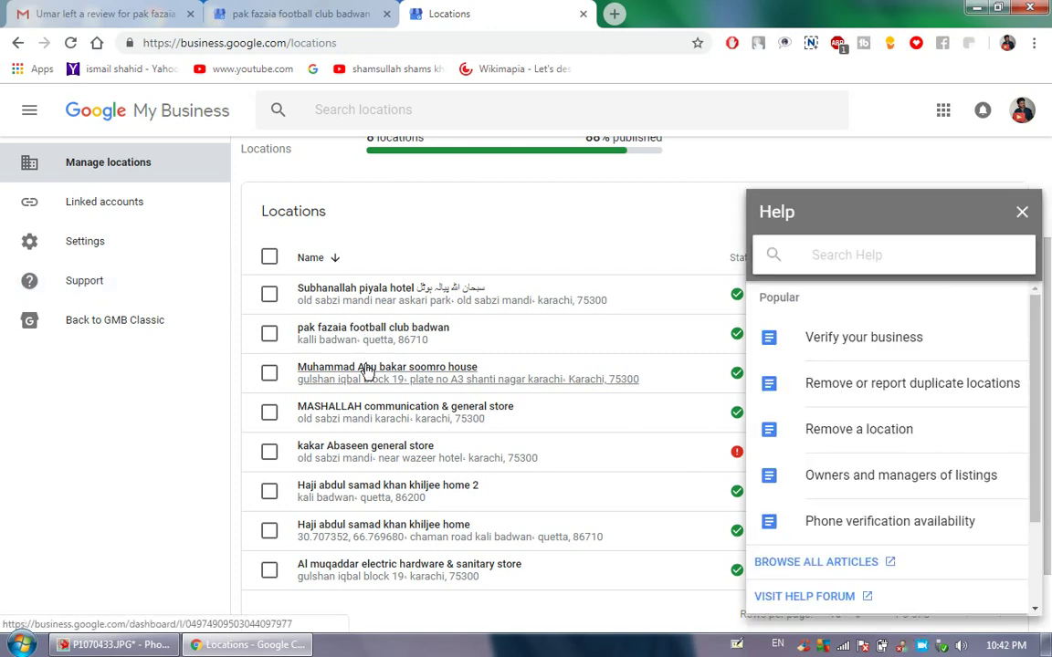
scroll(641, 423, "down", 2)
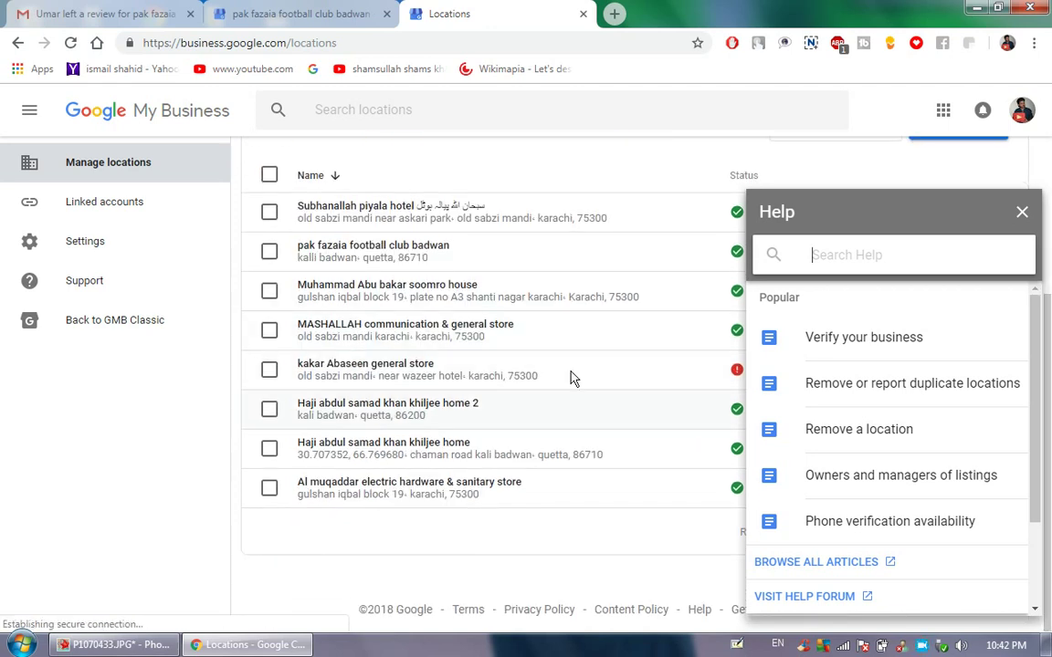
left_click(346, 371)
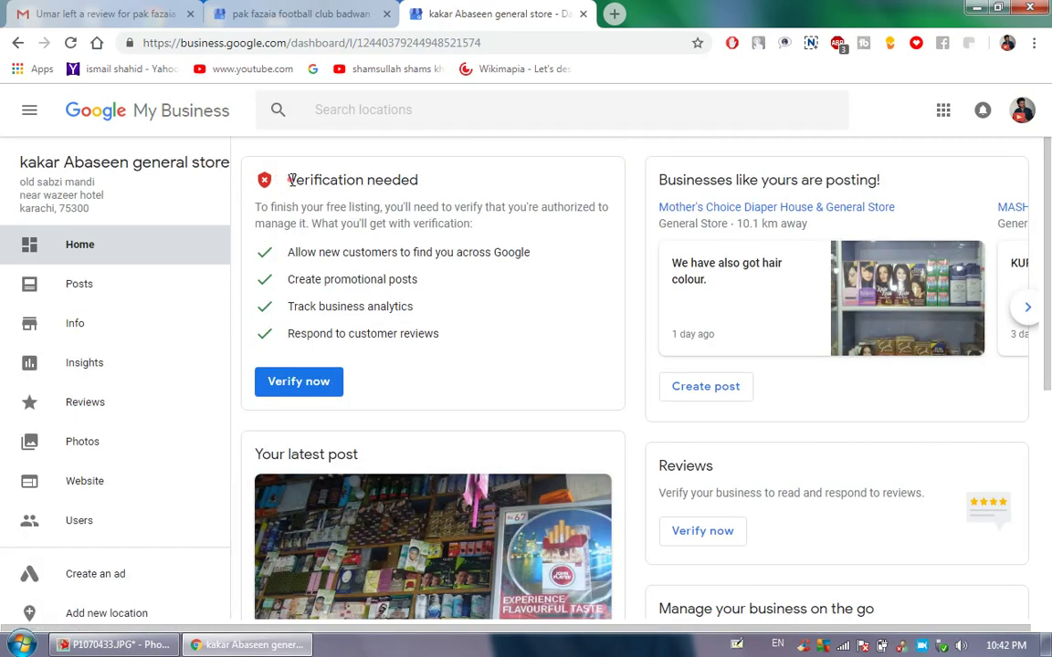
- Check the store's Verification needed notice, then bring up the Help panel for this store
mouse_move(289, 179)
left_mouse_down()
mouse_move(433, 189)
mouse_move(536, 340)
left_mouse_up()
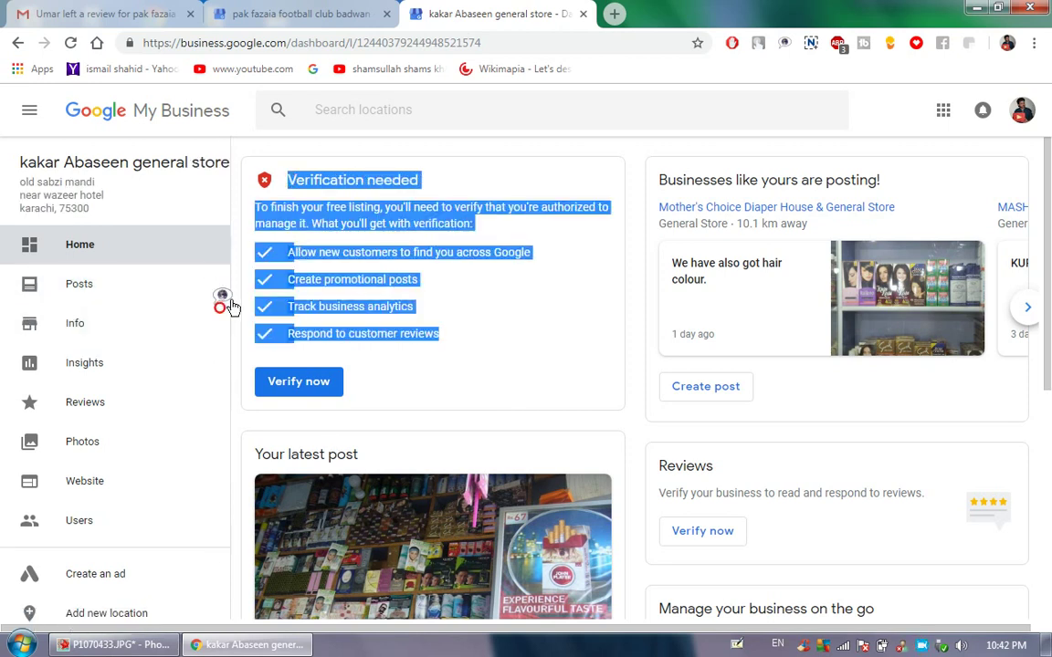
left_click(233, 301)
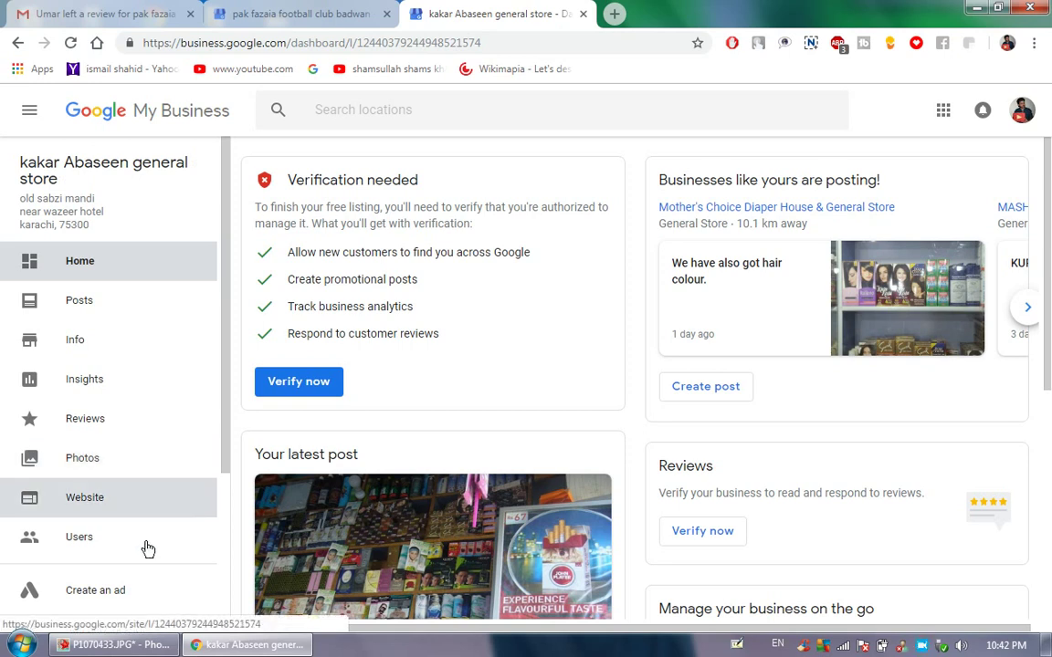
scroll(106, 501, "down", 3)
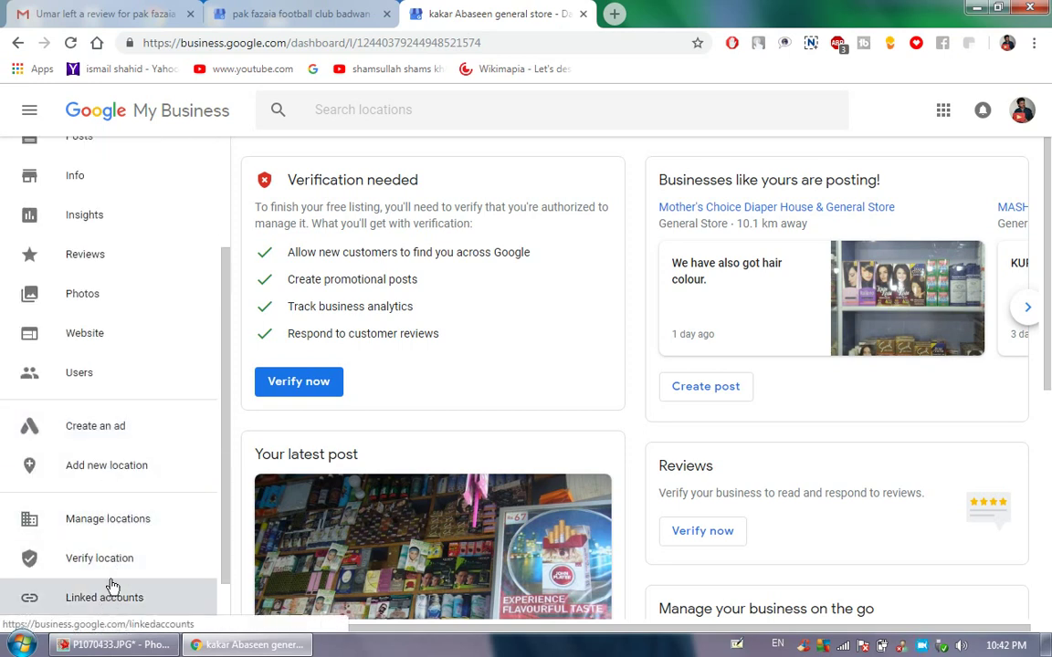
scroll(114, 543, "down", 1)
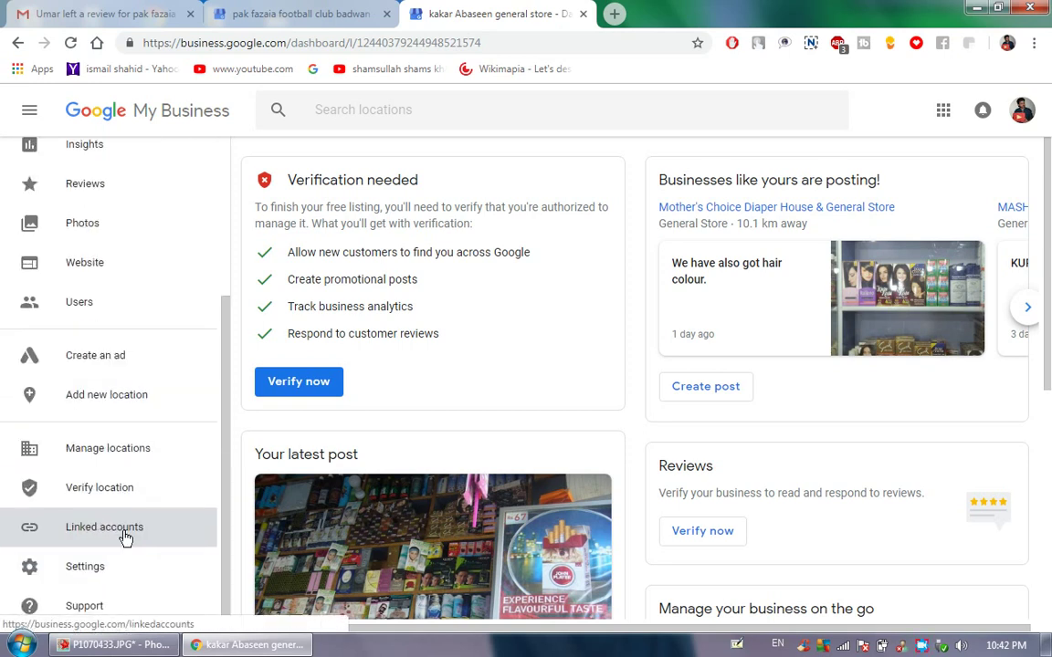
left_click(103, 607)
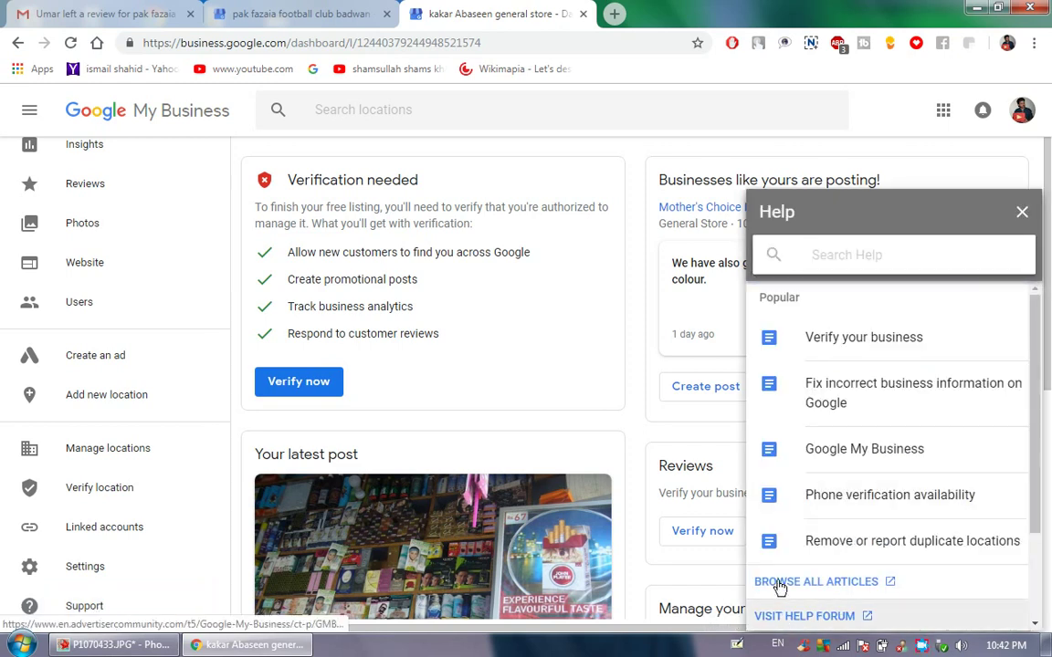
- Choose Need more help, Verification, then 'postcard requested over 14 days ago' to reach the contact form
scroll(795, 589, "down", 1)
scroll(808, 502, "down", 1)
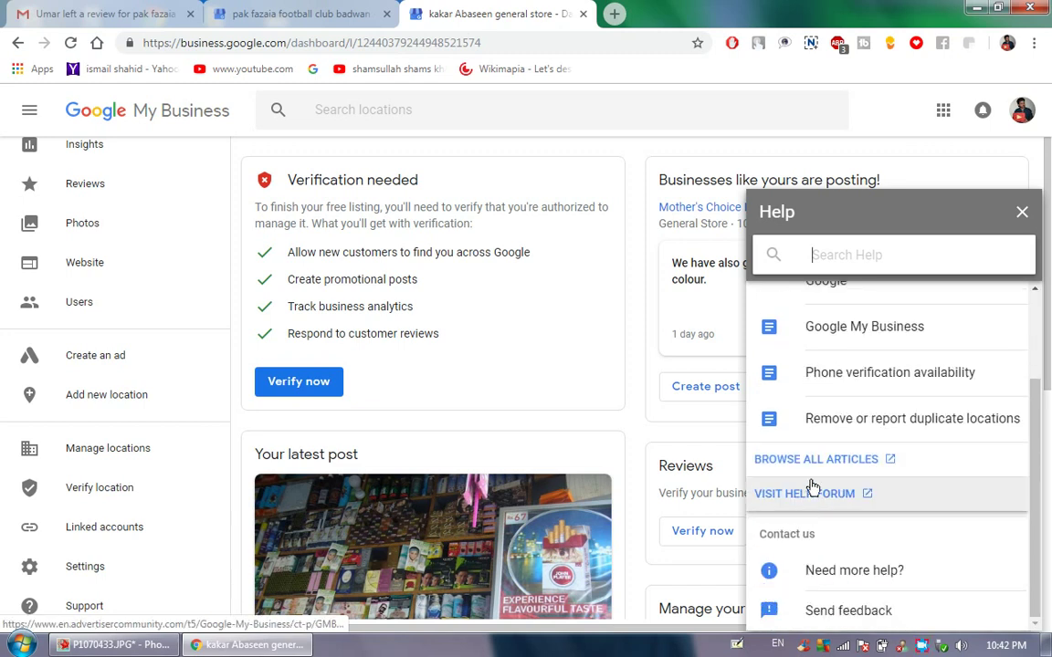
left_click(848, 573)
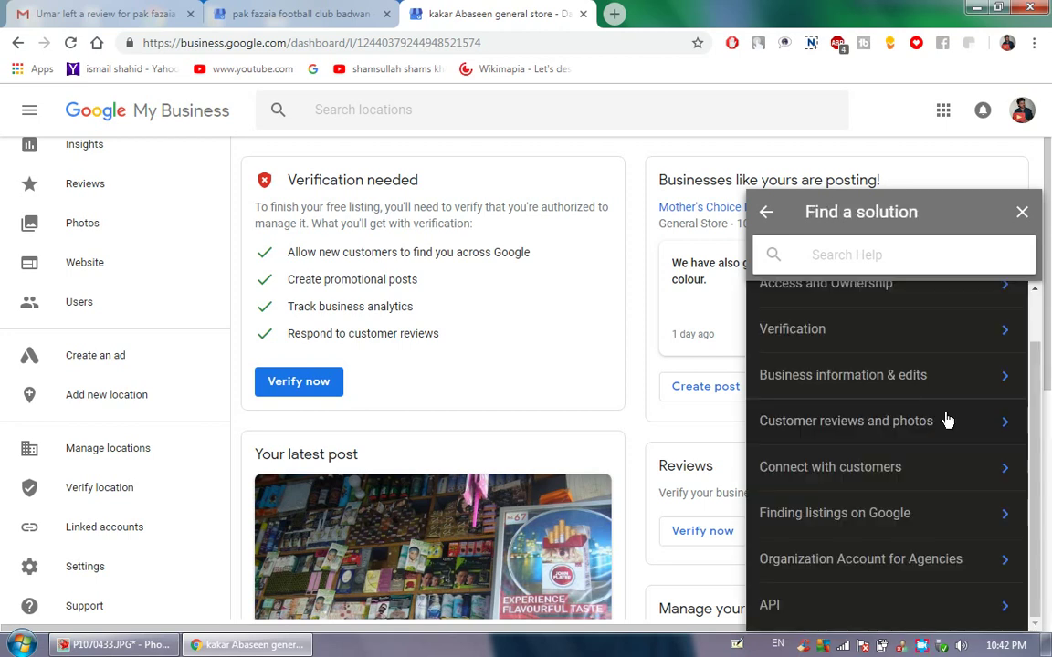
left_click(789, 334)
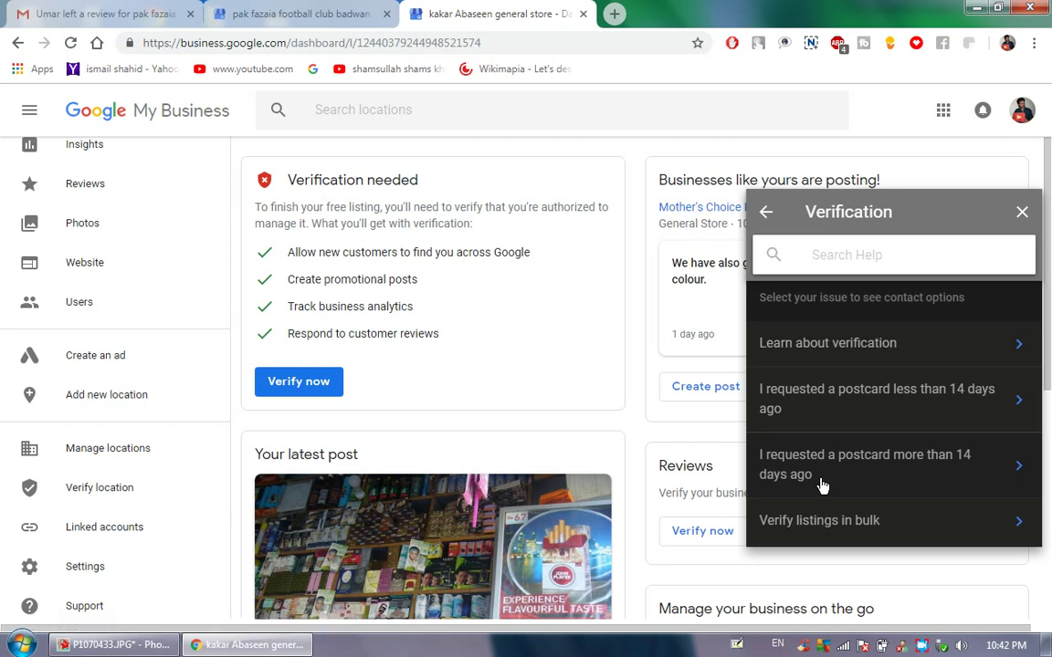
left_click(832, 476)
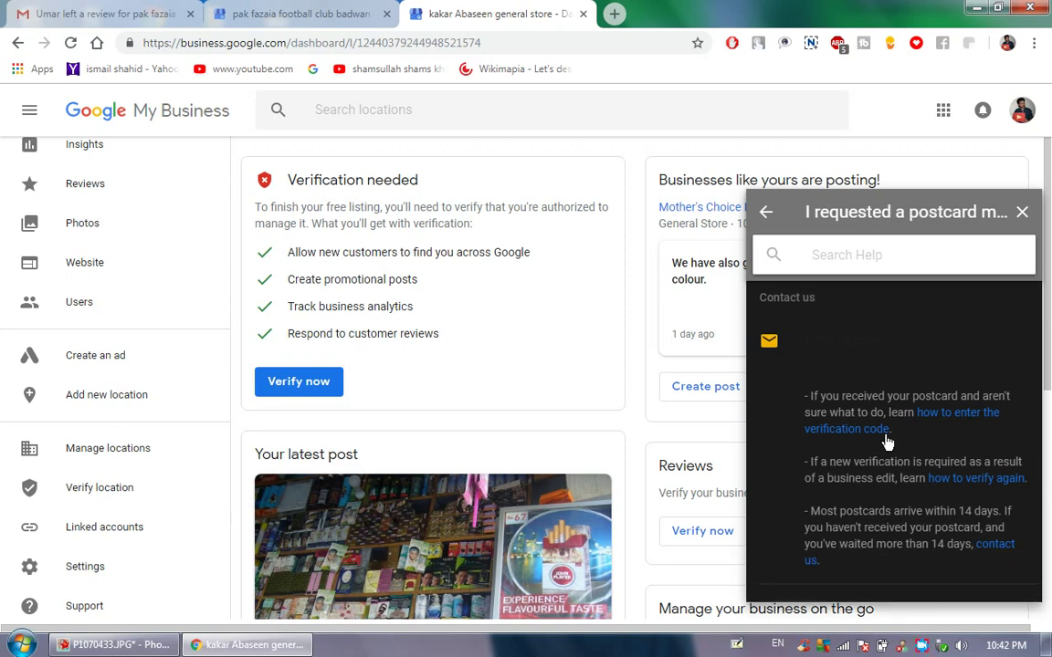
left_click(1002, 548)
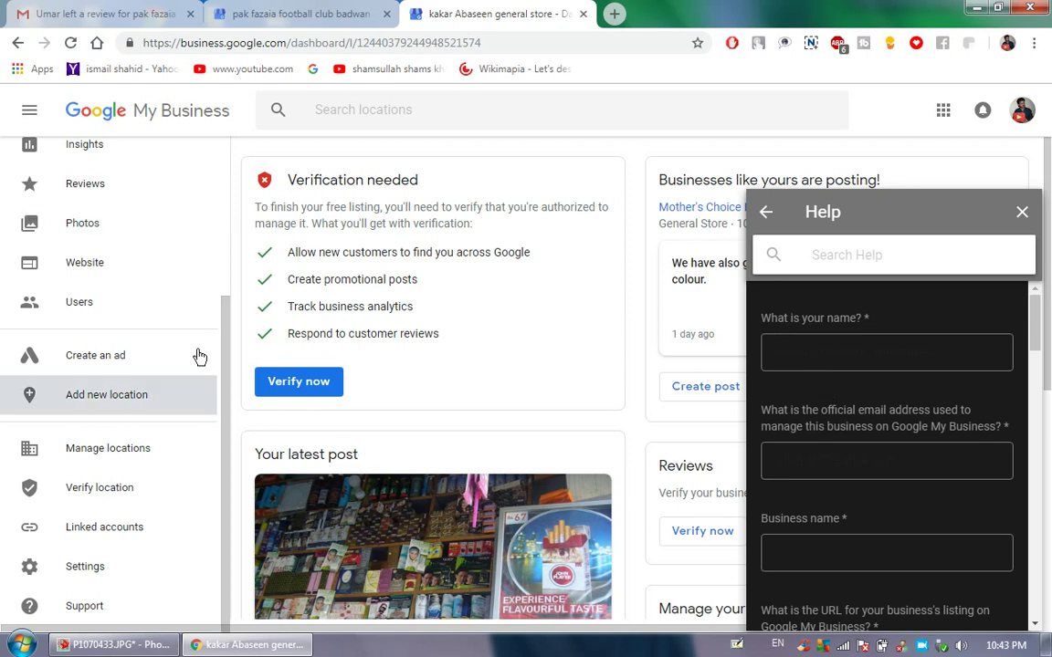
- Copy the store's business name from the page
scroll(200, 357, "up", 3)
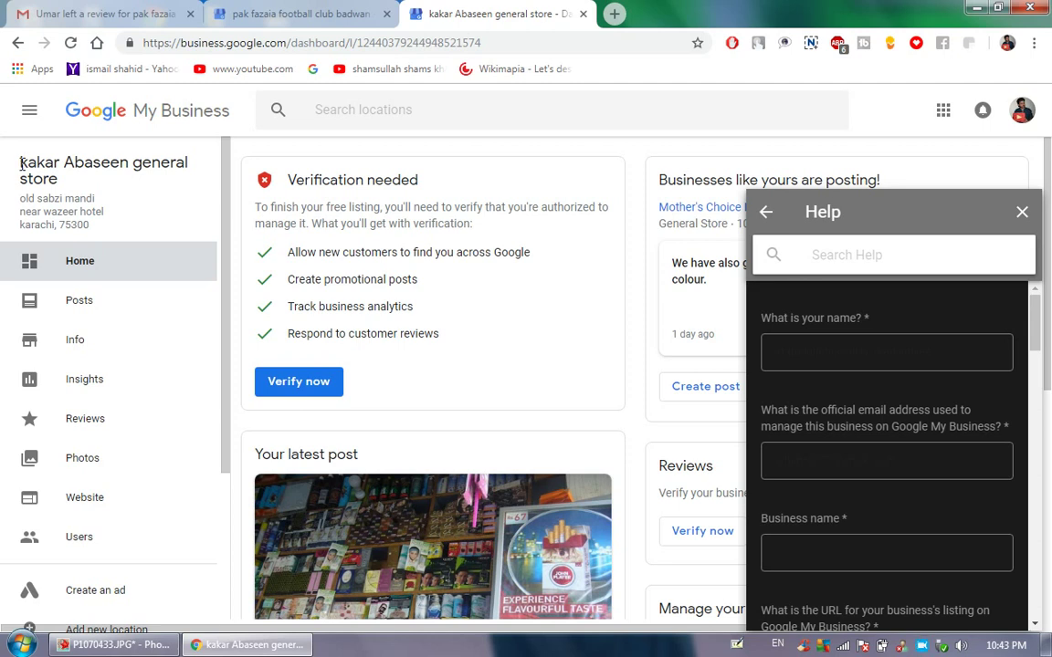
left_click_drag(18, 162, 60, 180)
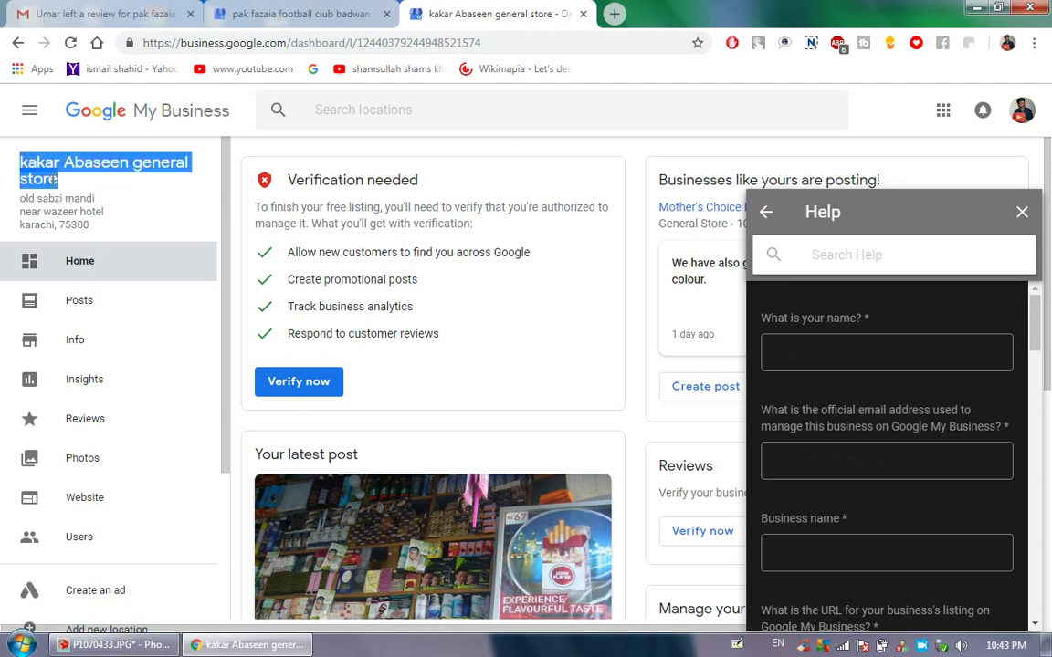
right_click(55, 179)
left_click(82, 193)
- Fill the name and business email fields from a saved autofill entry
left_click(856, 356)
mouse_move(913, 353)
left_mouse_down()
mouse_move(754, 356)
mouse_move(928, 343)
left_mouse_up()
type("ljee")
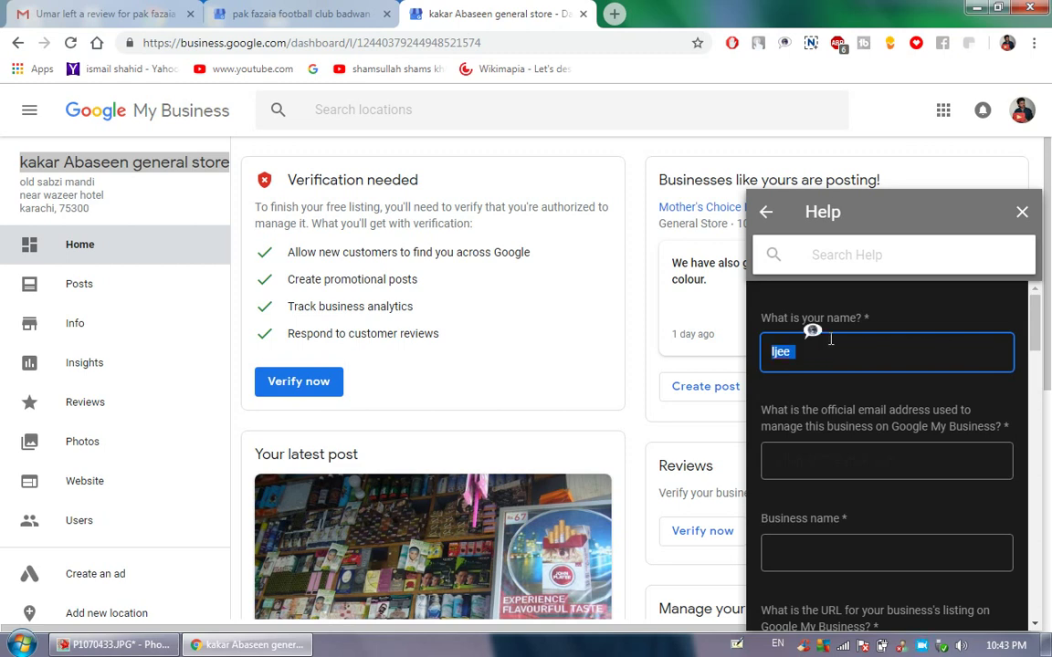
key("BackSpace")
key("ctrl+z")
key("BackSpace")
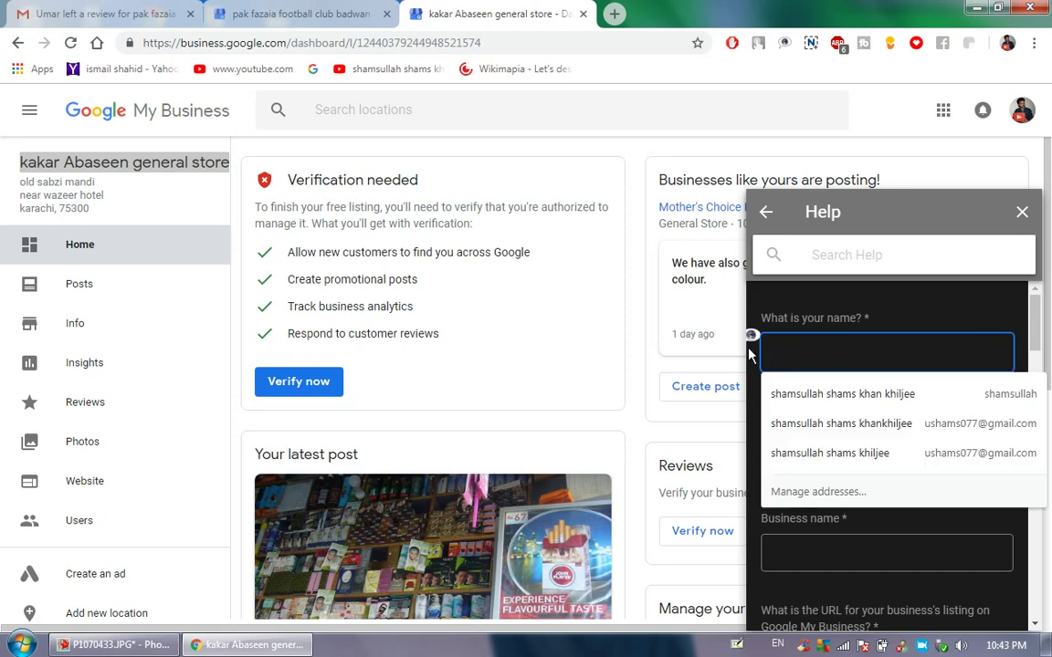
left_click(814, 394)
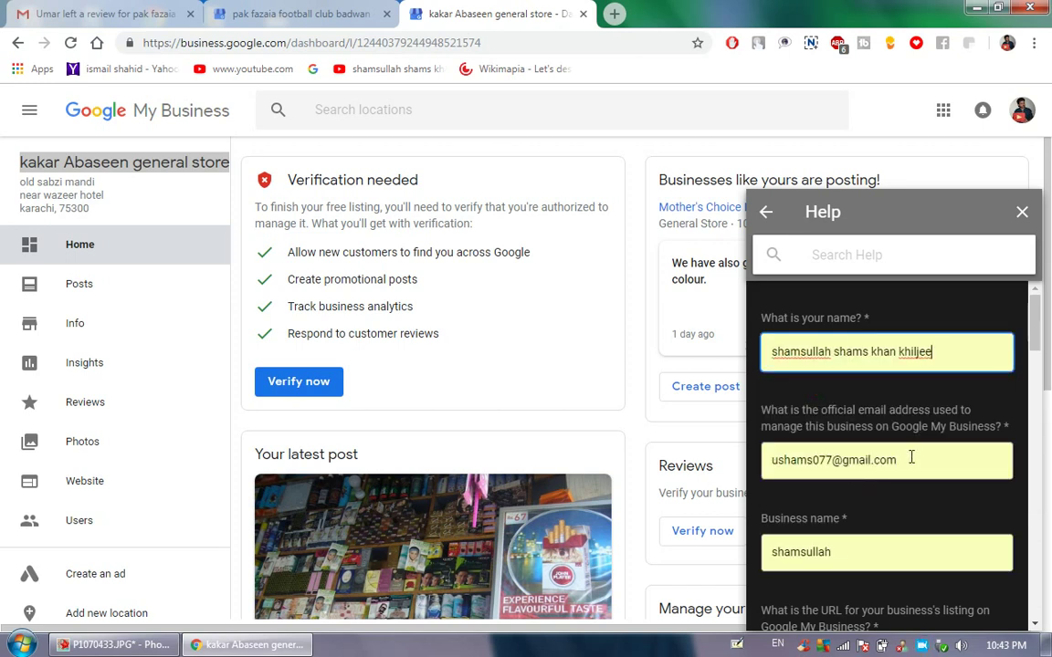
- Replace the wrong autofilled Business name with the copied store name
scroll(909, 461, "down", 2)
left_click(781, 387)
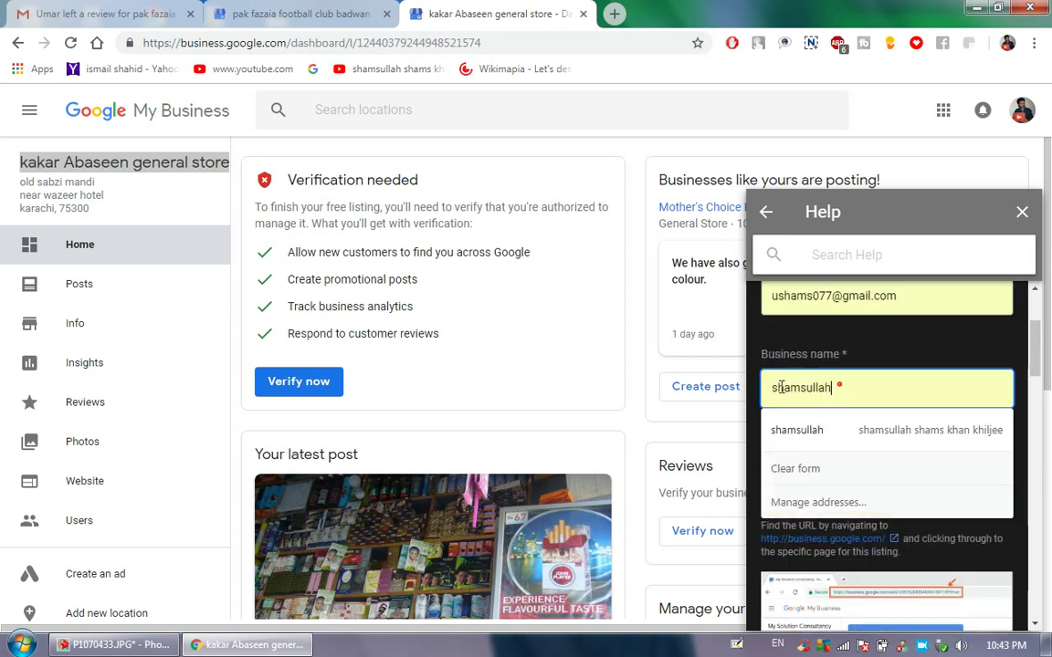
double_click(781, 387)
key("BackSpace")
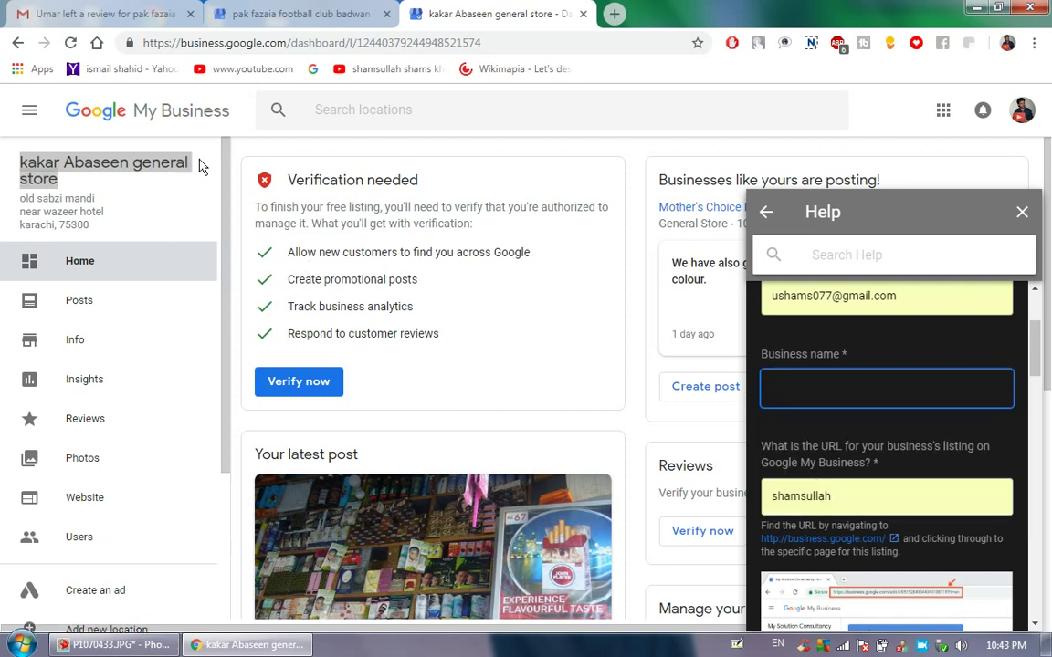
left_click(843, 495)
left_click(798, 386)
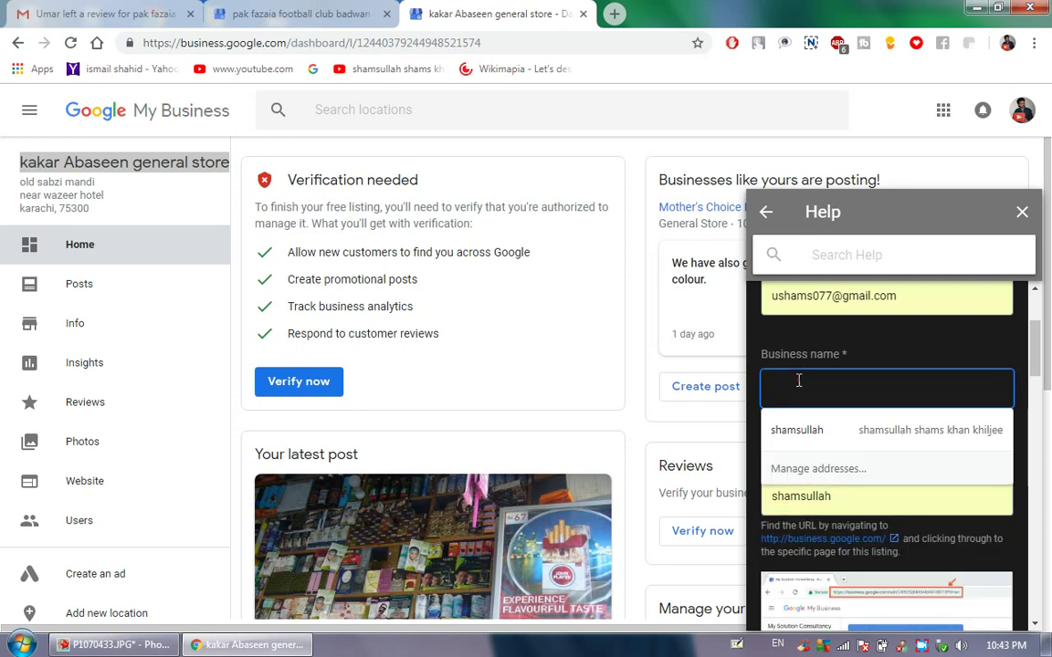
right_click(796, 391)
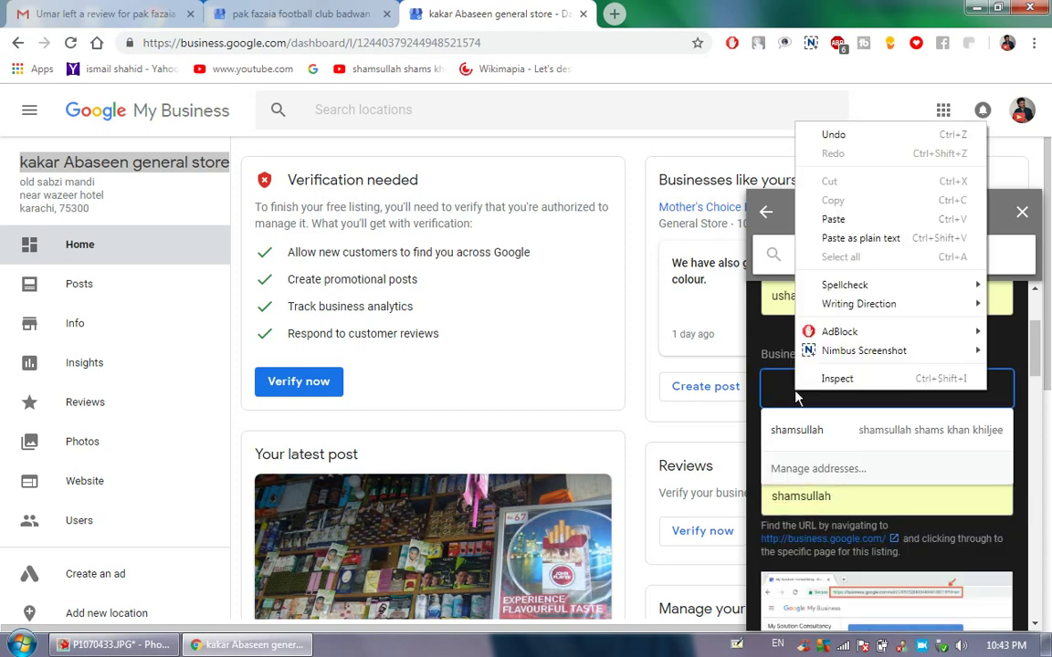
left_click(833, 220)
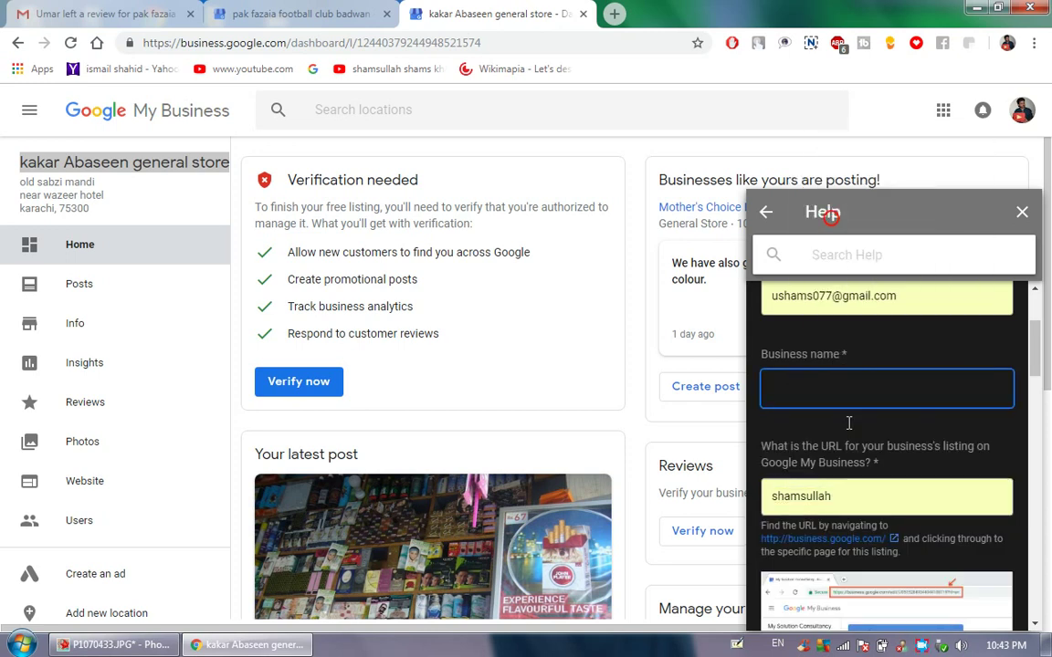
- Delete the wrong entry from the listing URL field
left_click(860, 493)
key("shift+Left")
key("shift+Left")
key("shift+Left")
key("shift+Left")
key("shift+Left")
key("shift+Left")
key("shift+Right")
key("shift+Right")
key("shift+Right")
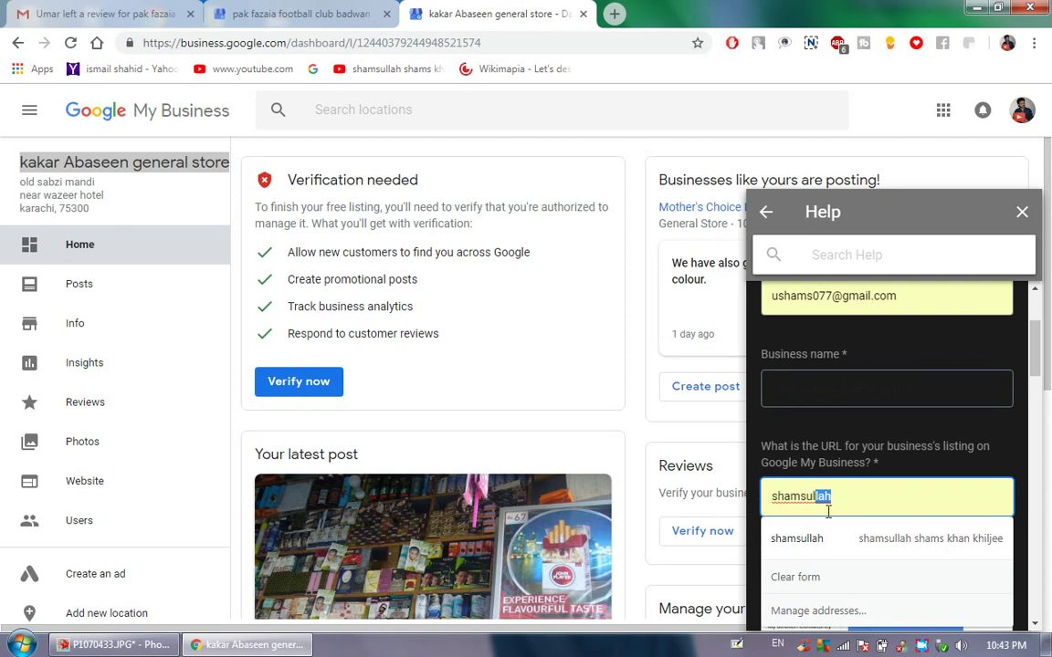
key("shift+Right")
key("shift+Right")
key("shift+Left")
key("shift+Left")
key("shift+Left")
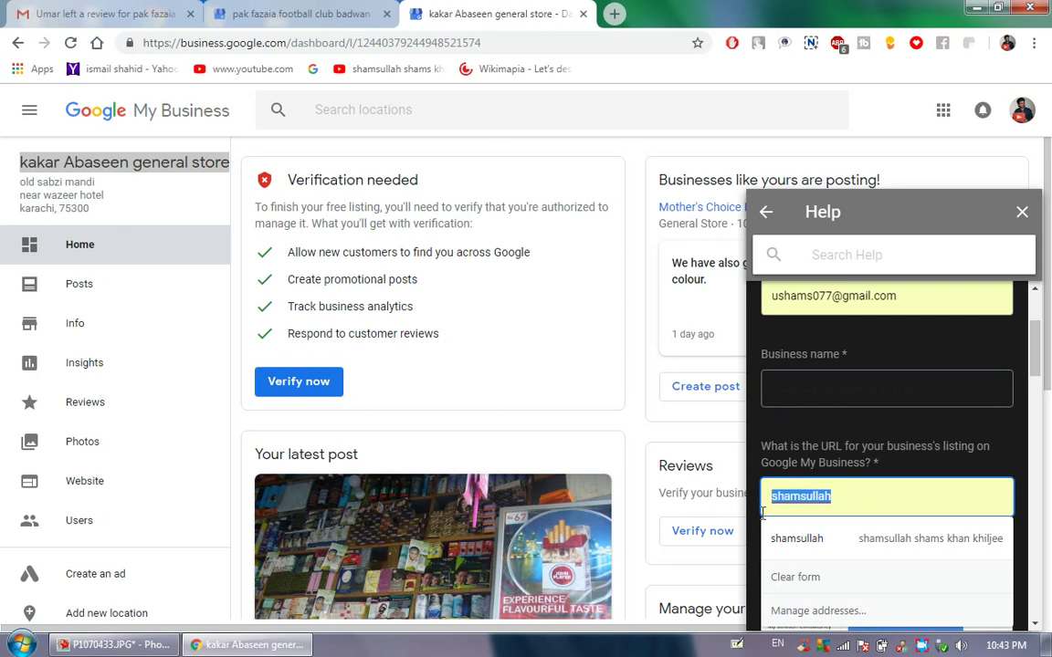
key("BackSpace")
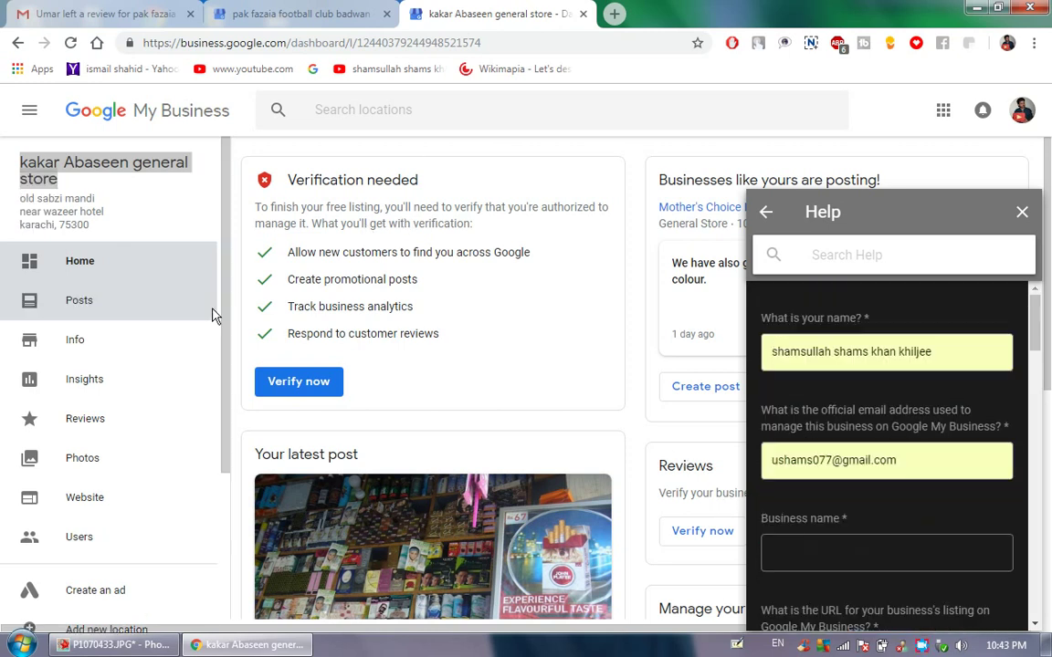
right_click(75, 346)
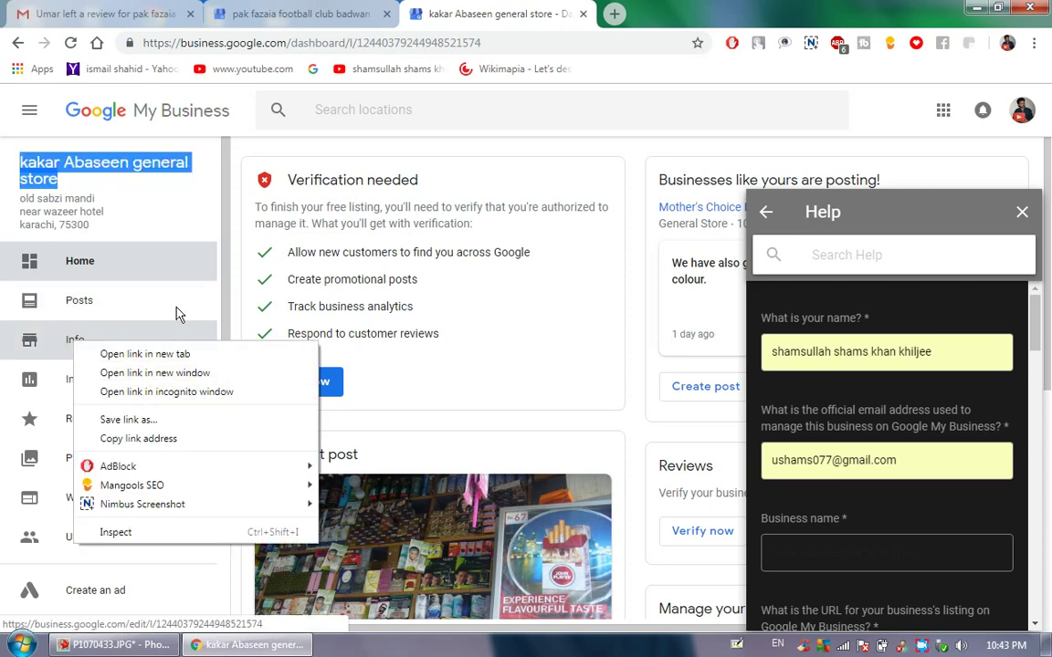
- Copy the current page address from the address bar
left_click(482, 42)
double_click(468, 42)
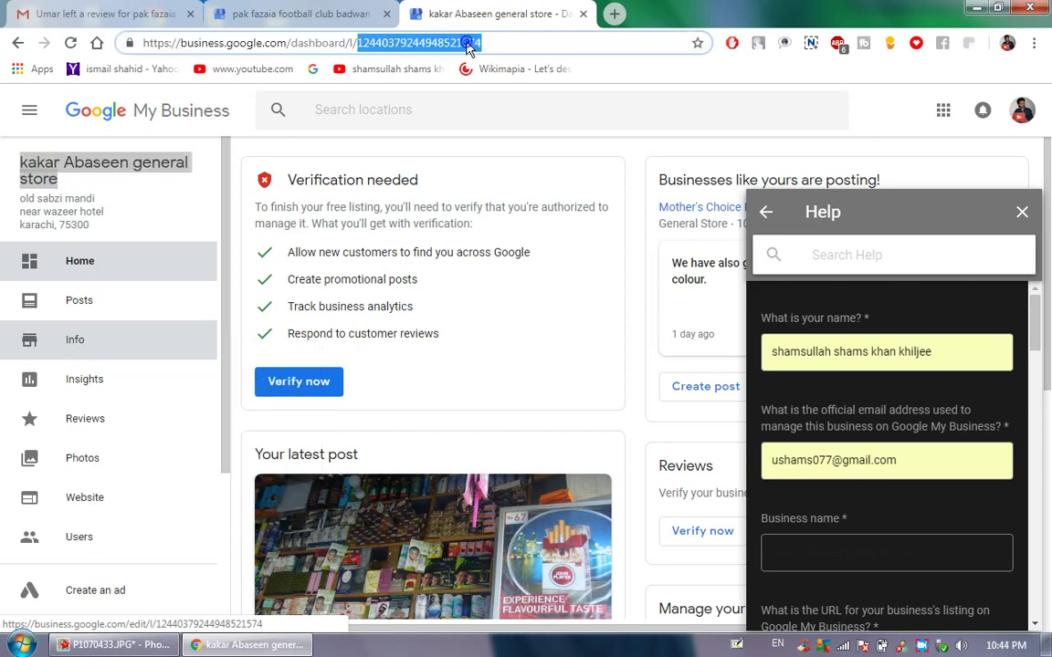
left_click(465, 42)
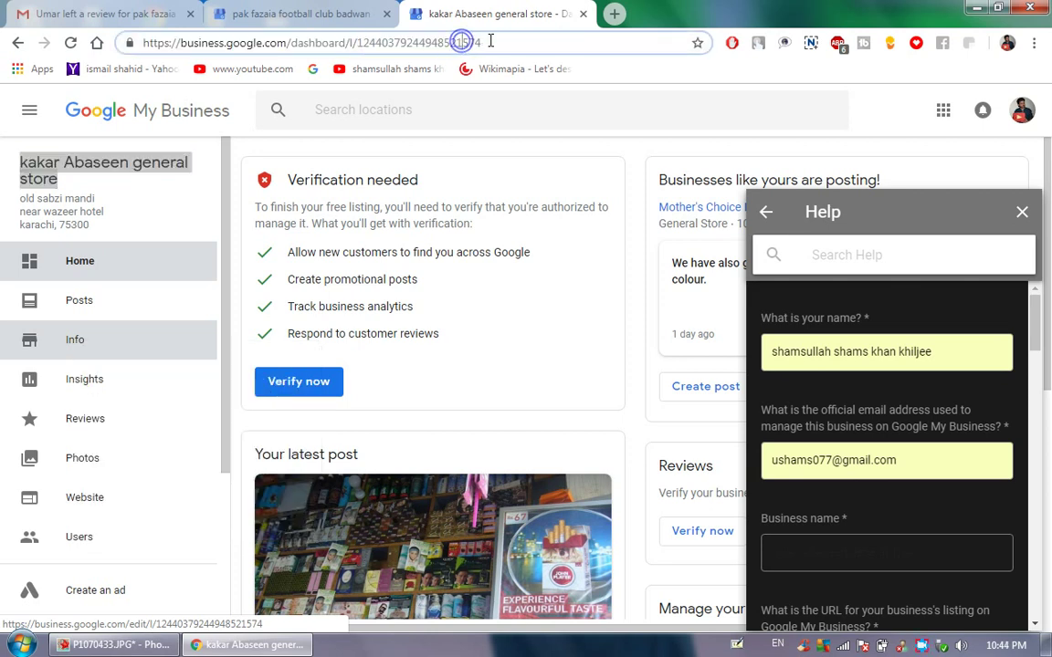
left_click(490, 41)
left_click_drag(490, 41, 216, 48)
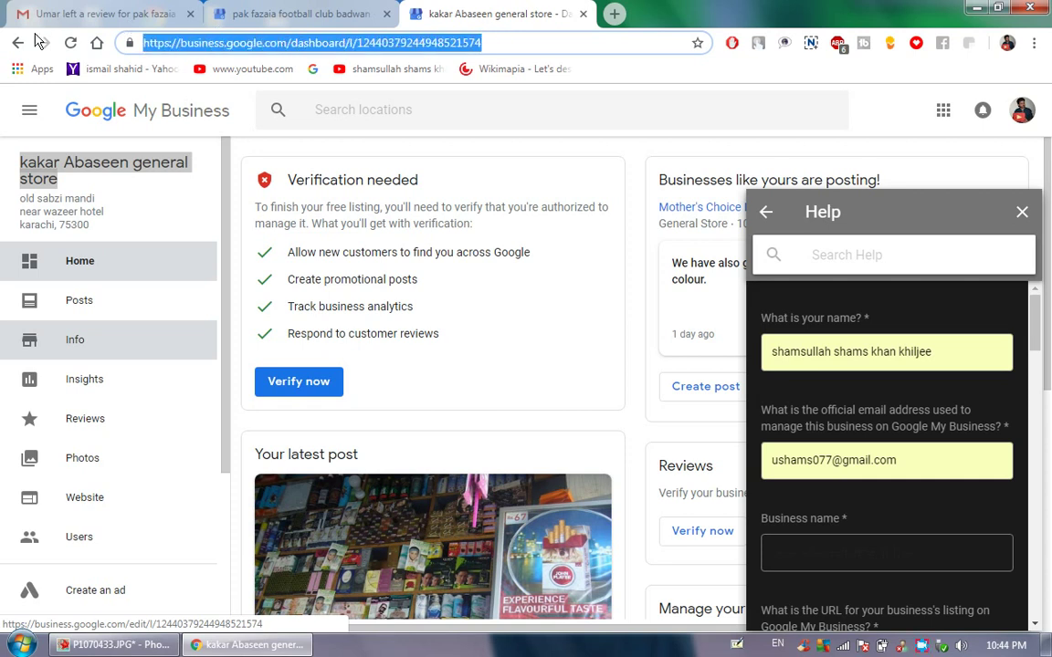
right_click(216, 43)
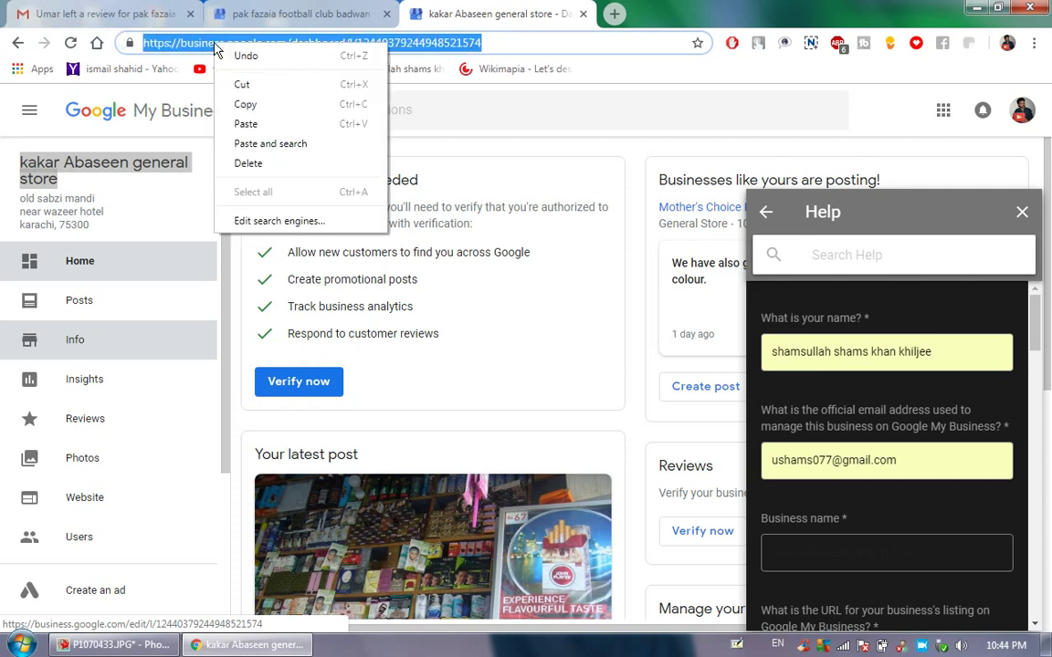
left_click(253, 101)
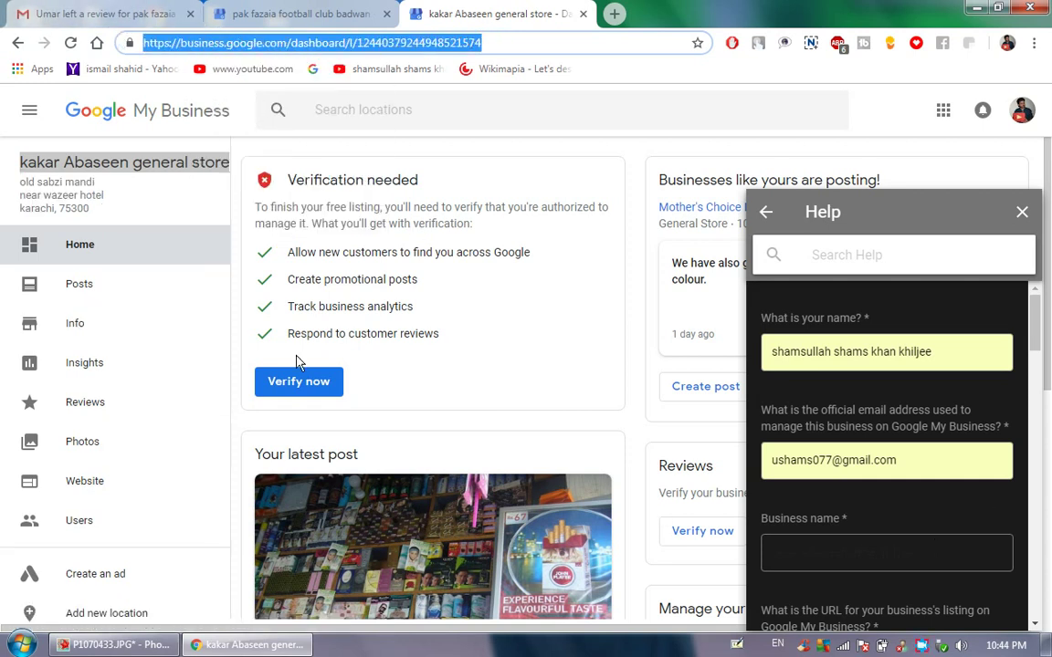
- Open the store's Info page in a new tab and copy its address
right_click(88, 350)
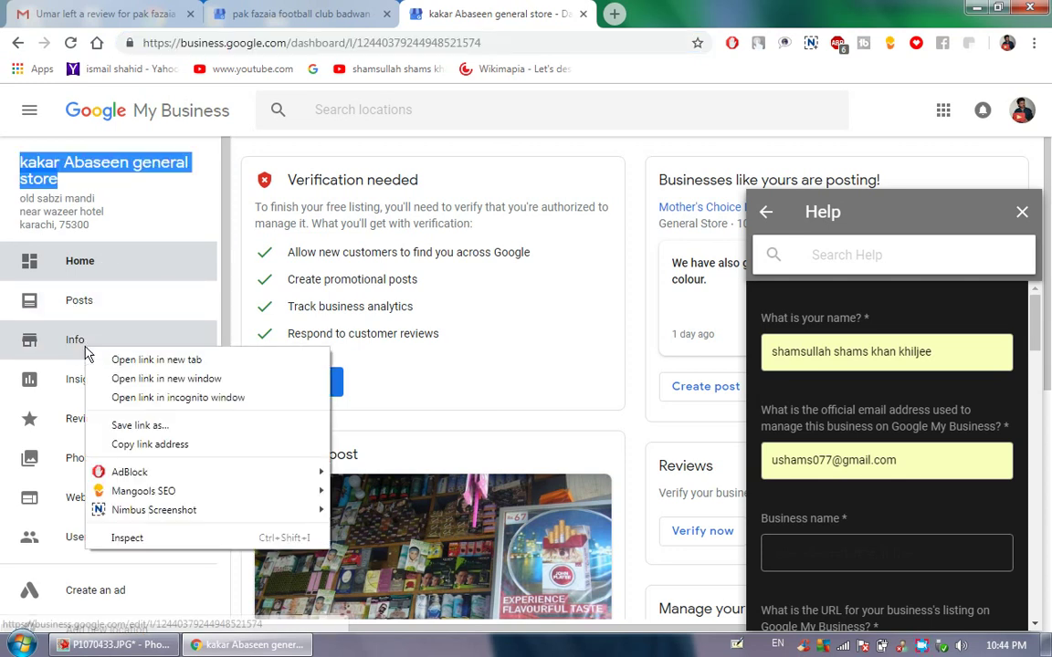
left_click(142, 360)
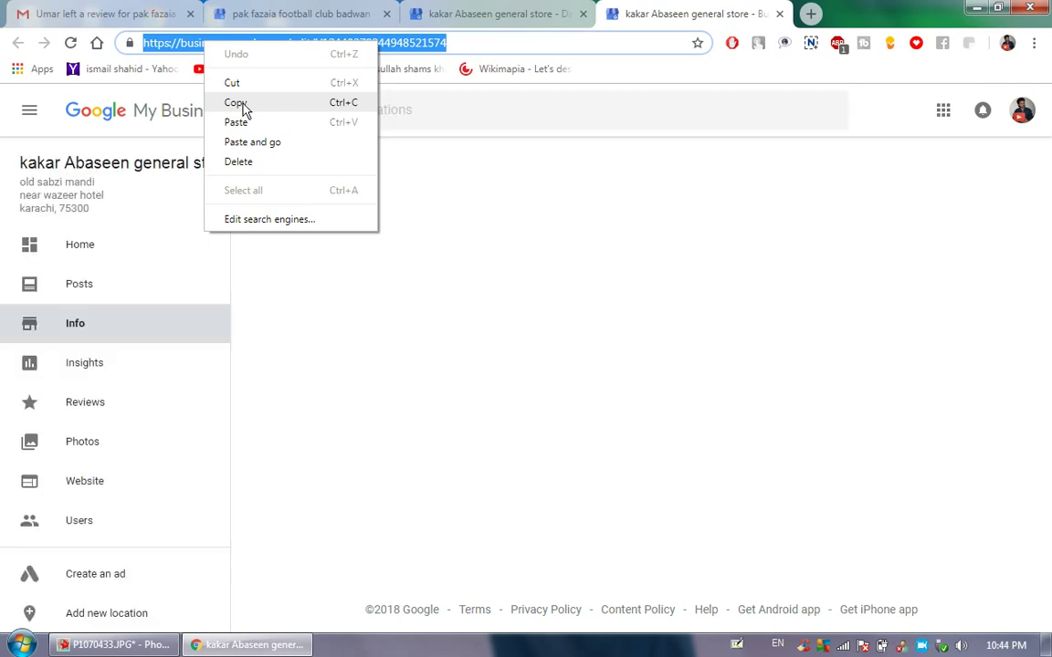
left_click(243, 105)
left_click(69, 347)
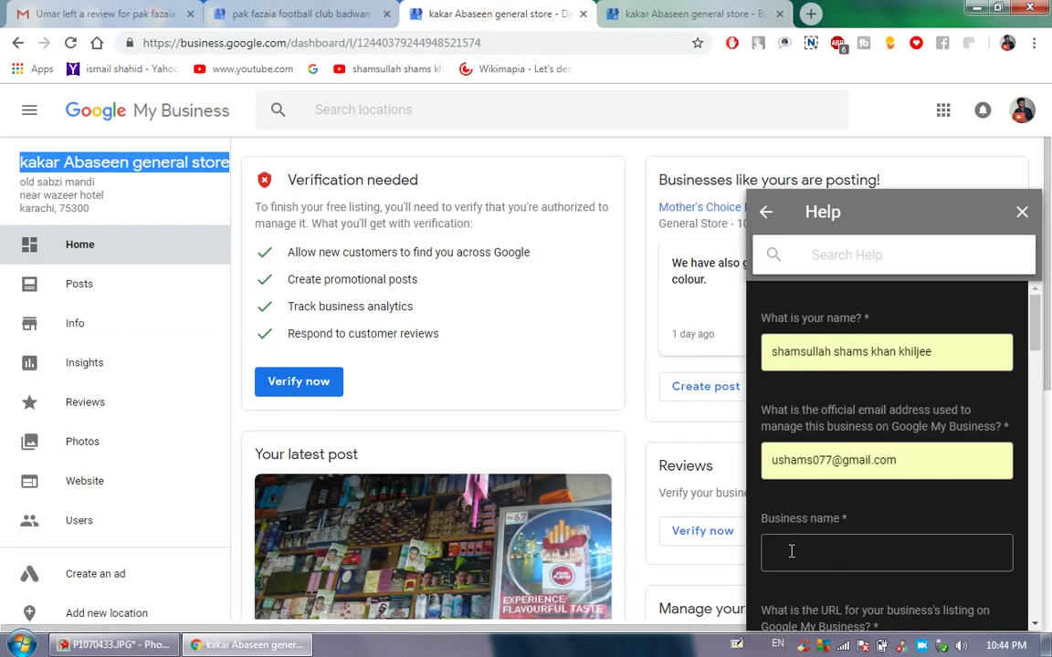
scroll(790, 551, "down", 1)
- Paste the copied listing address into the form's URL field
left_click(792, 584)
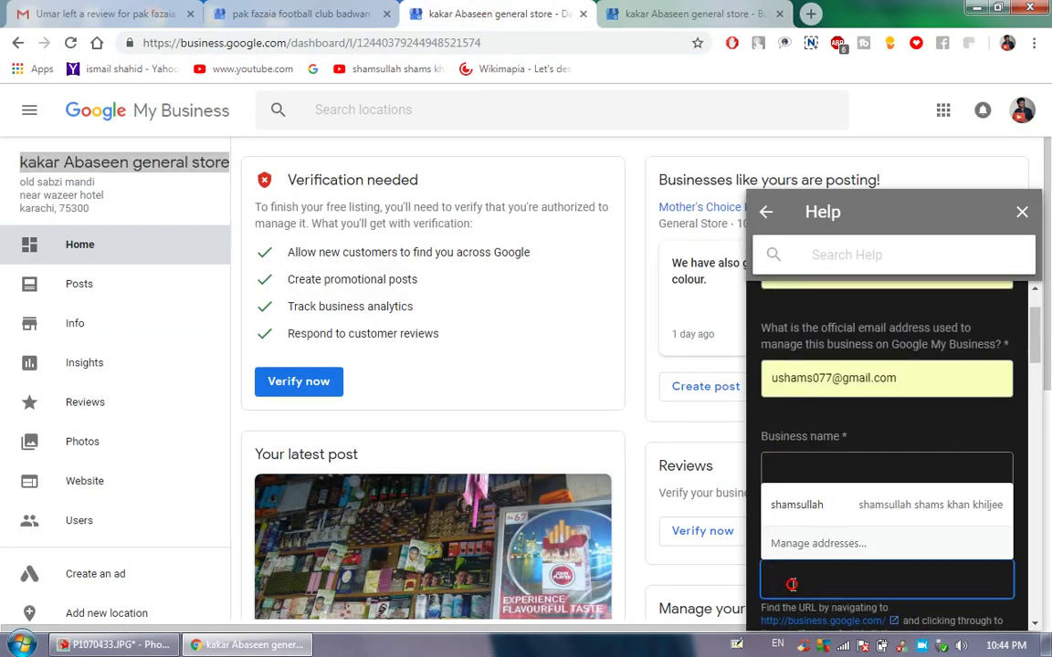
right_click(791, 585)
left_click(831, 415)
scroll(859, 562, "down", 3)
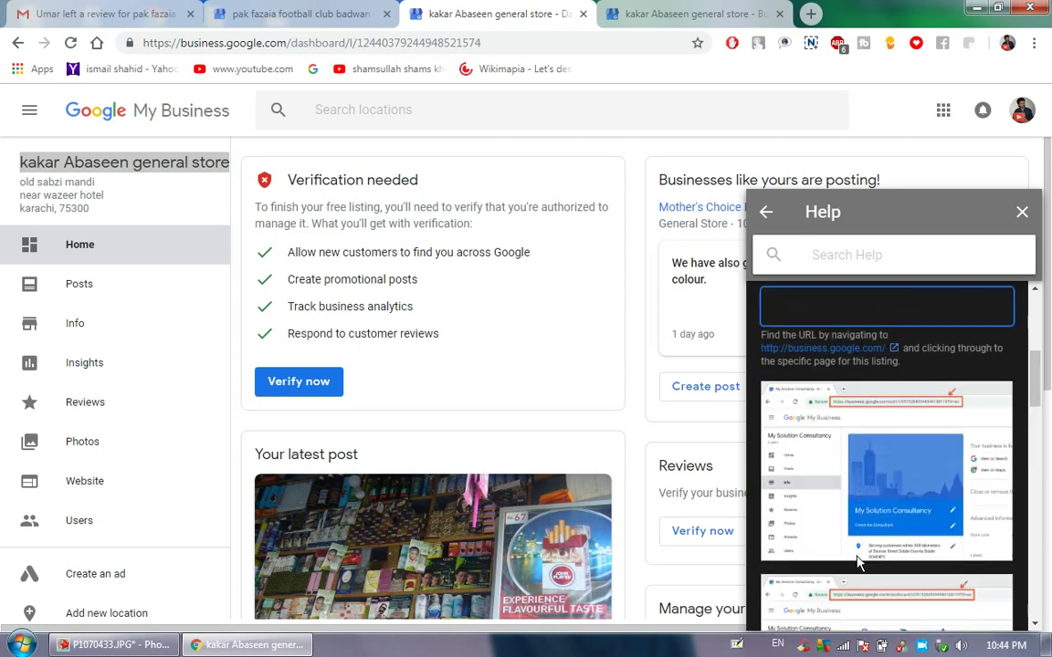
scroll(858, 562, "down", 1)
scroll(858, 562, "down", 3)
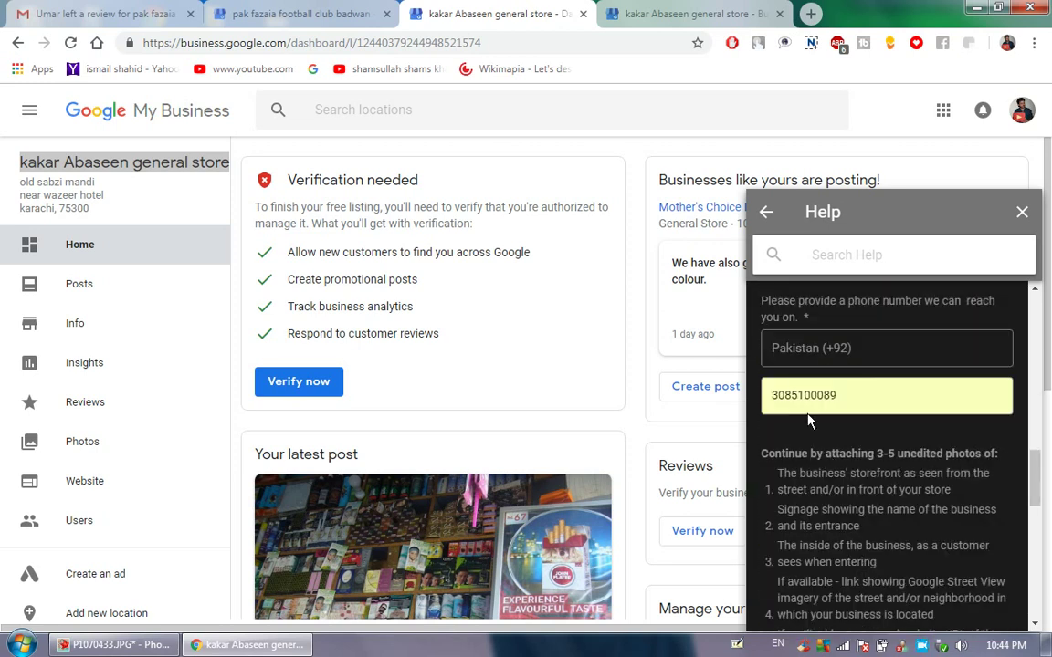
scroll(809, 421, "up", 1)
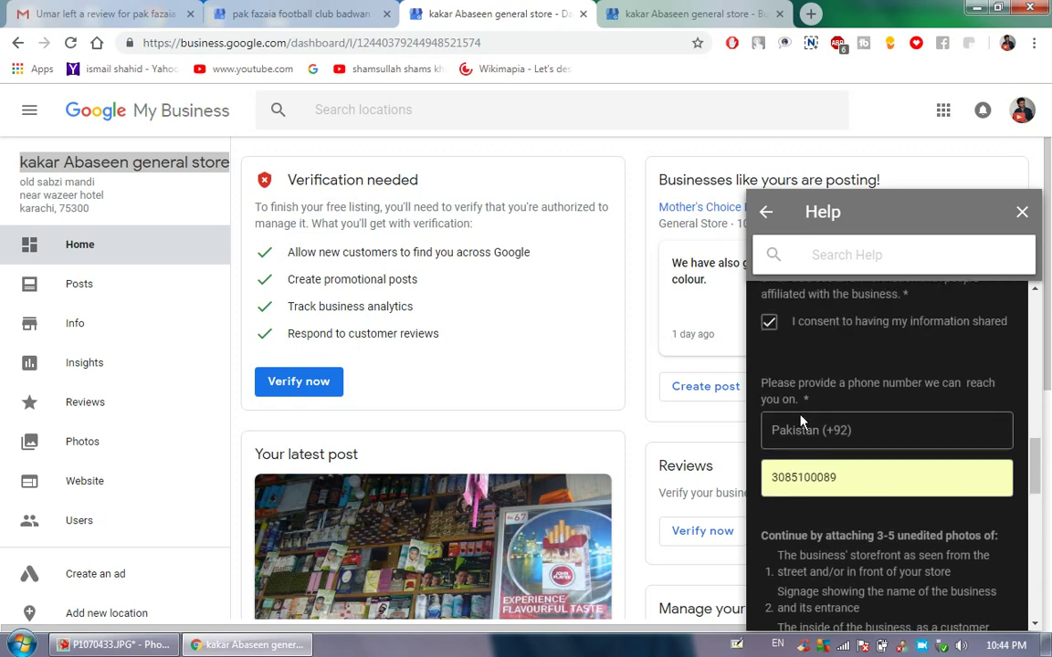
- Tick the consent checkbox, accept the suggested phone number, and reach the photo upload field
left_click(768, 326)
left_click(804, 479)
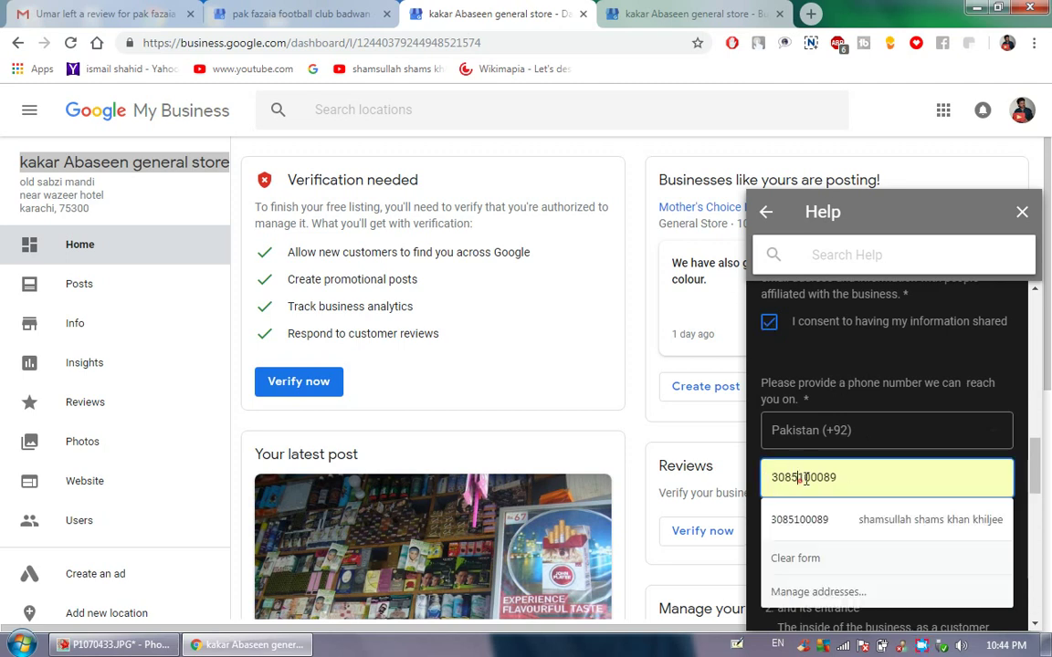
left_click(817, 519)
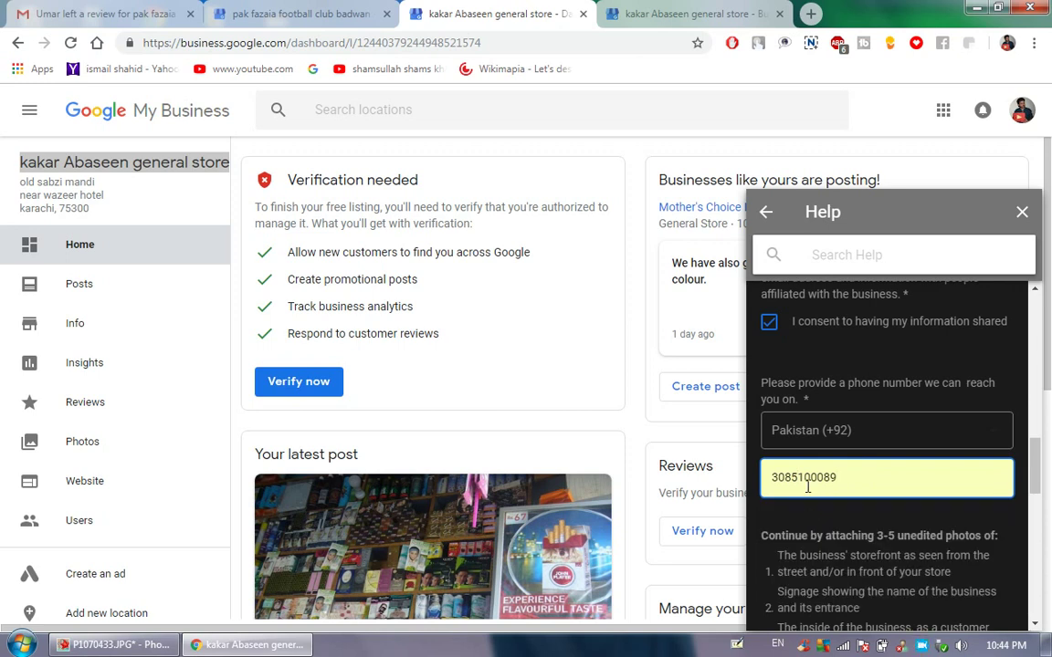
left_click(755, 527)
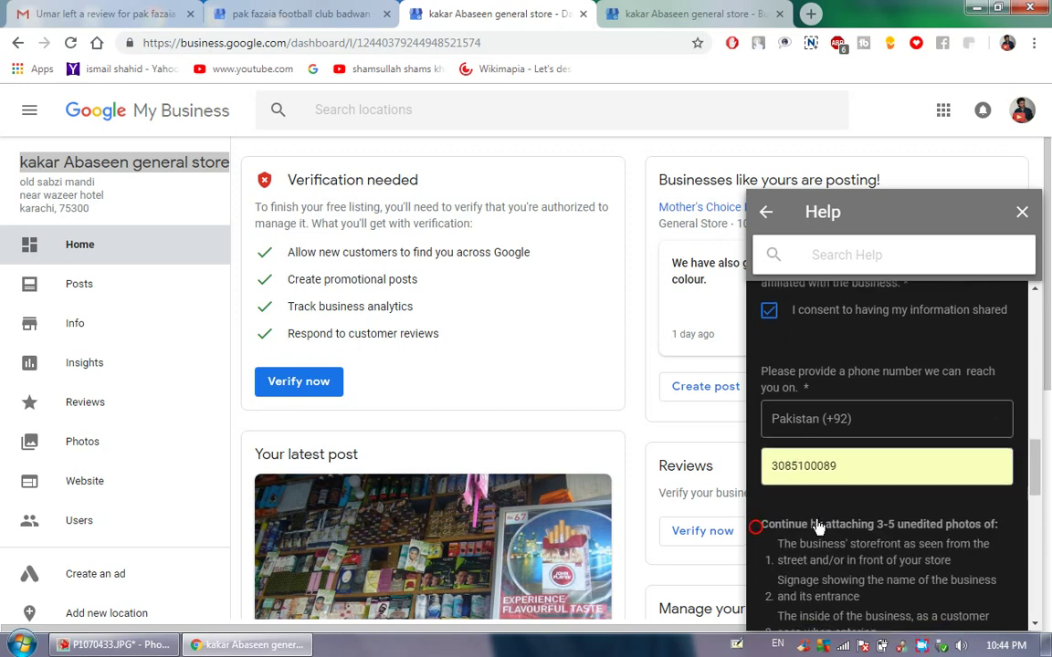
scroll(819, 528, "down", 5)
scroll(867, 530, "down", 2)
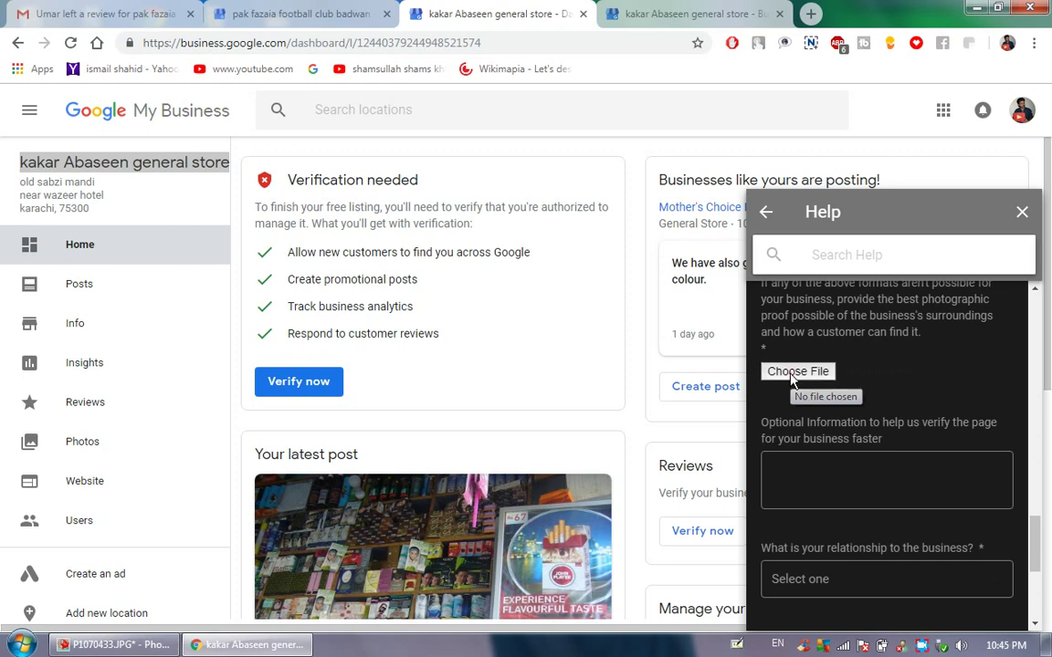
left_click(792, 374)
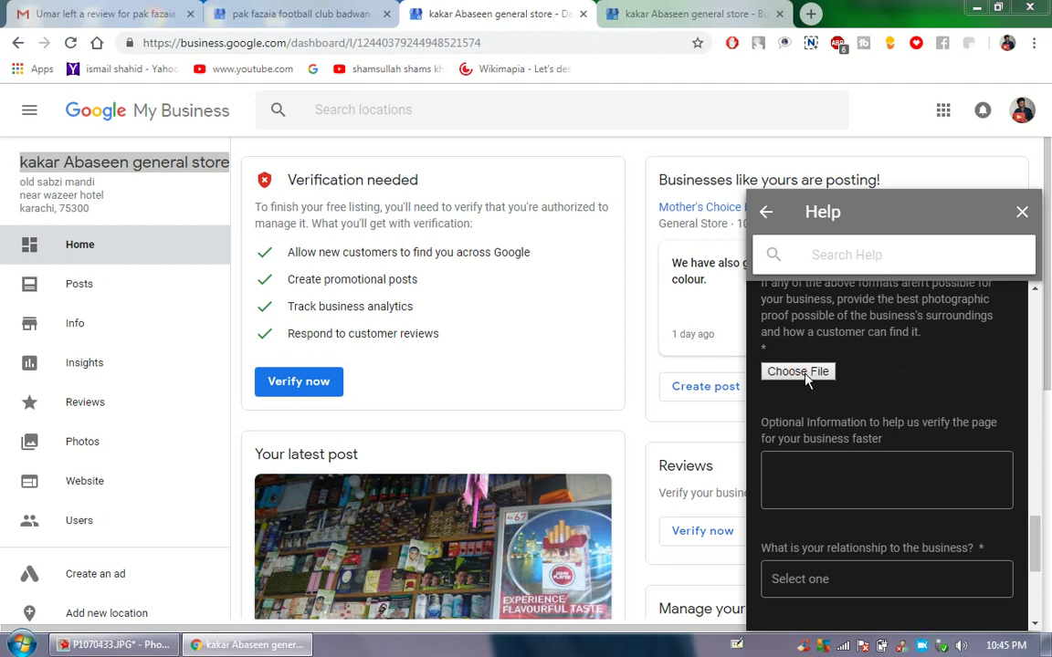
left_click(797, 374)
left_click(793, 371)
left_click(797, 373)
- Browse the 107_PANA photos in the file picker and preview P1070376
left_click(797, 375)
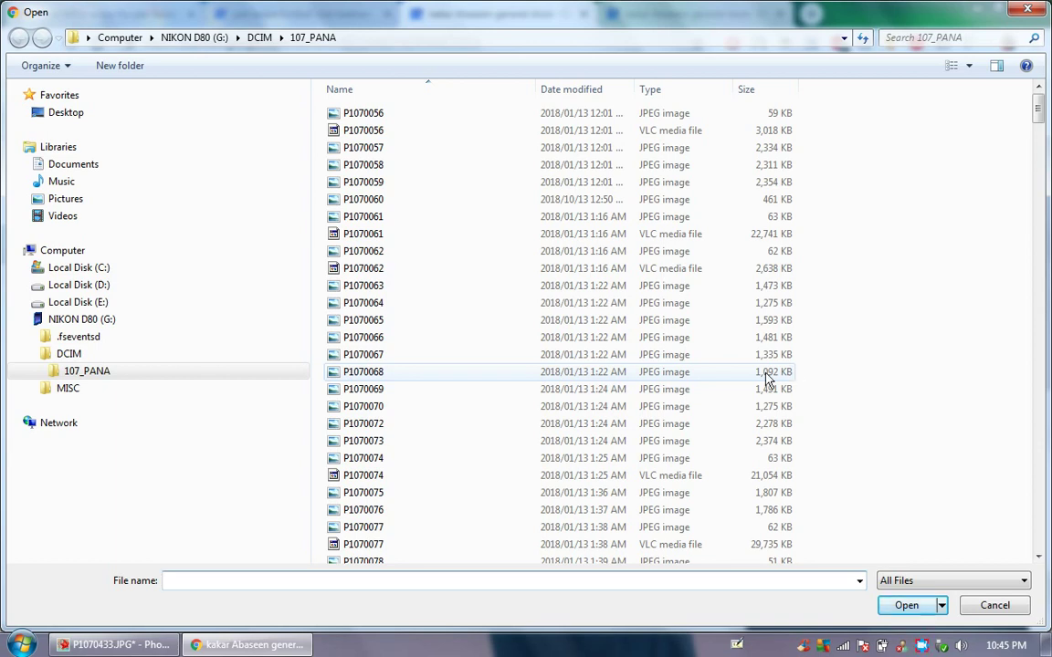
left_click(1038, 448)
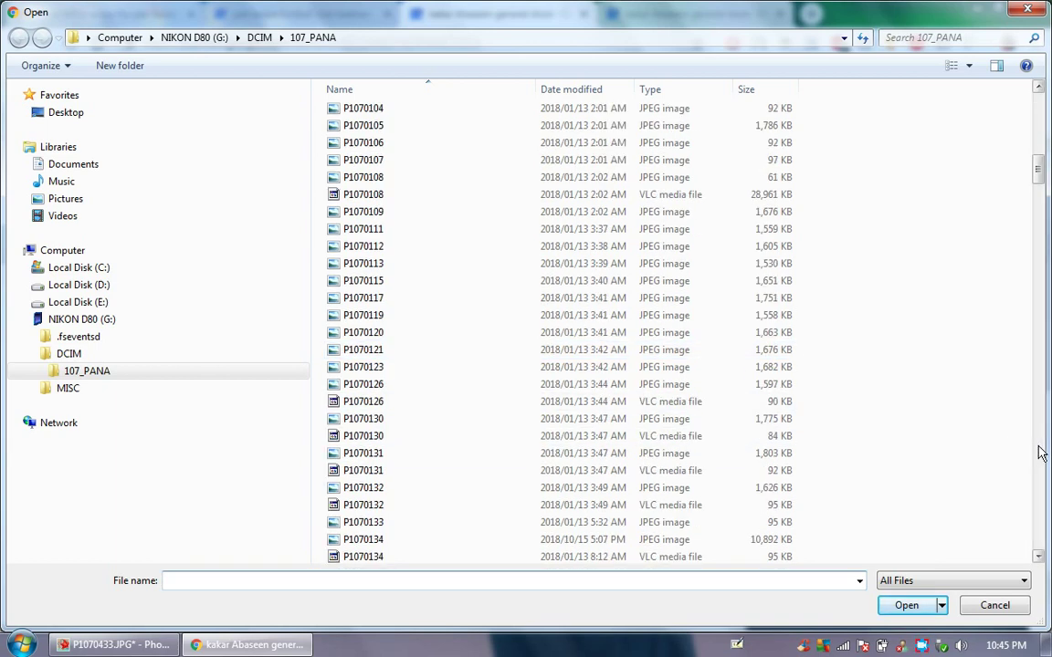
left_click_drag(1041, 461, 1042, 466)
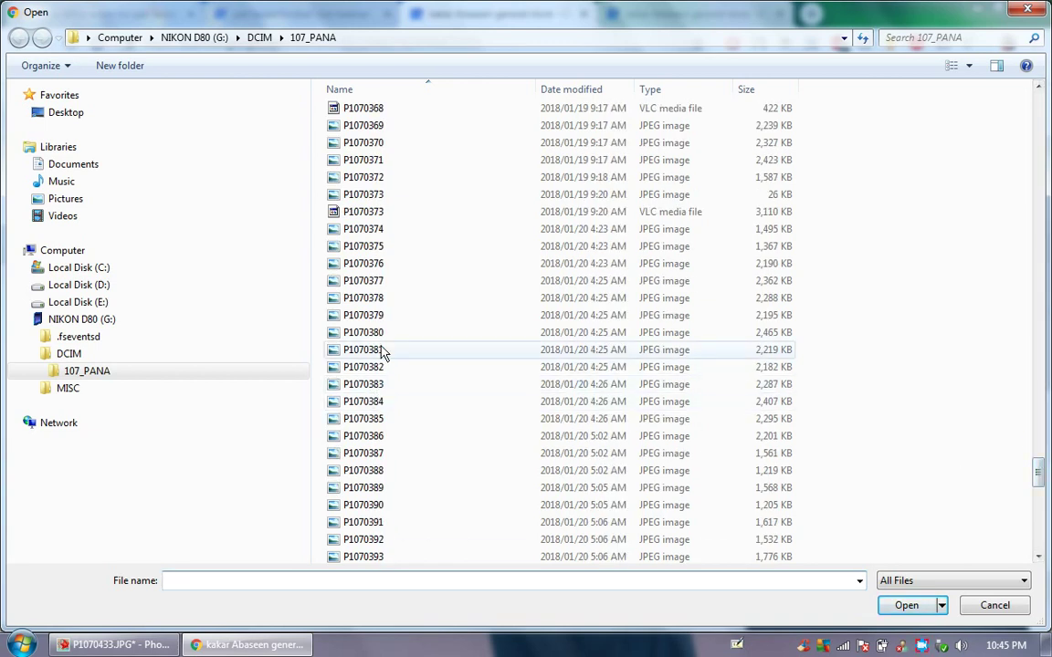
left_click(379, 247)
left_click(389, 264)
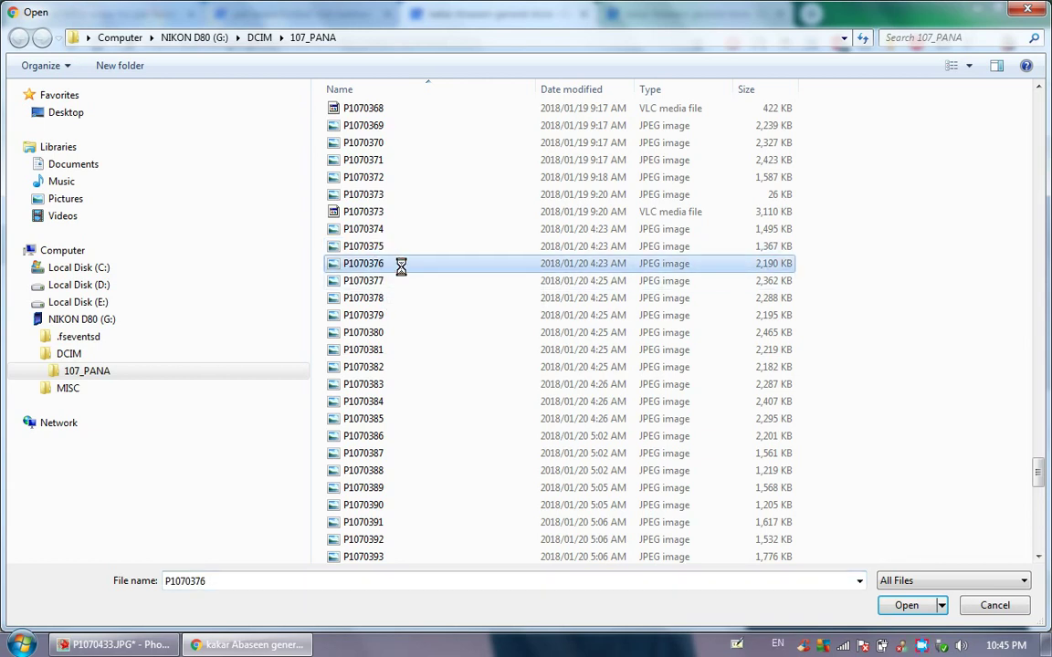
right_click(394, 267)
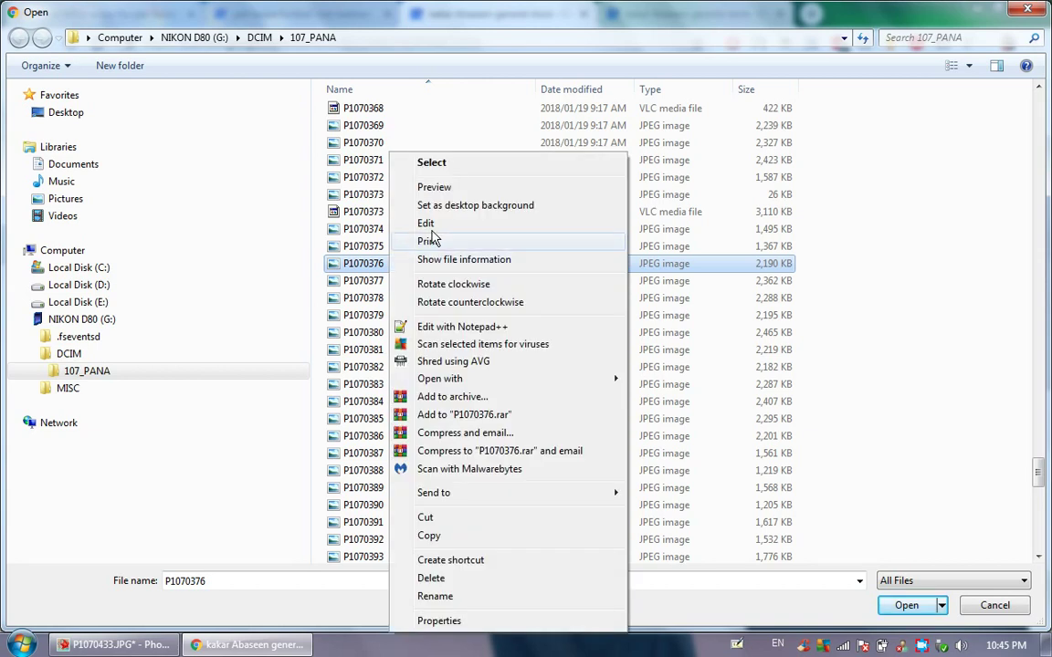
left_click(437, 186)
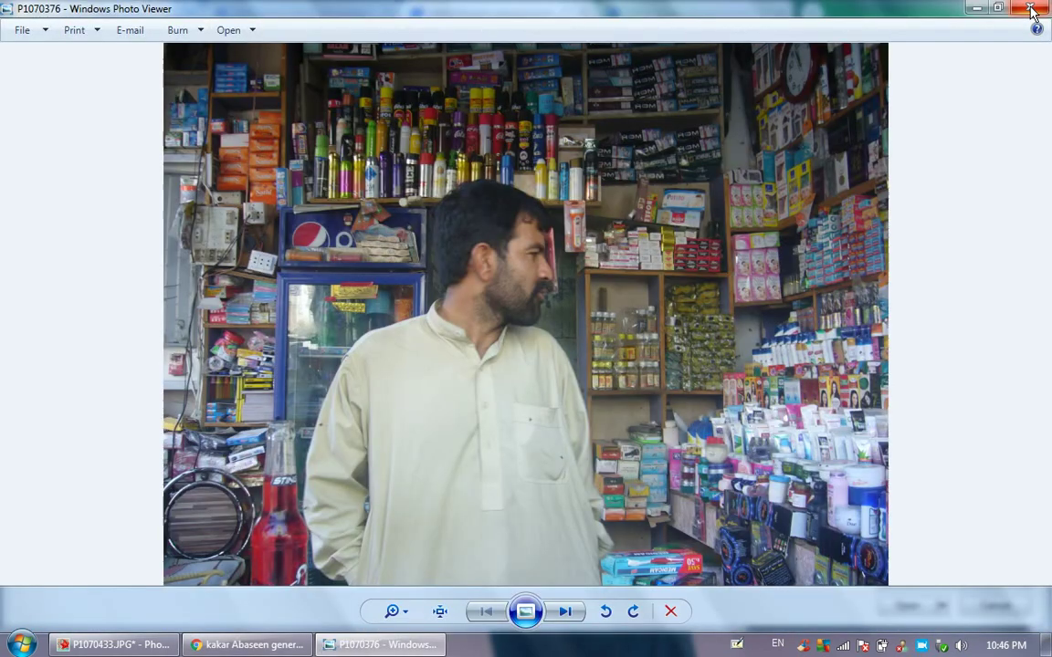
left_click(1030, 9)
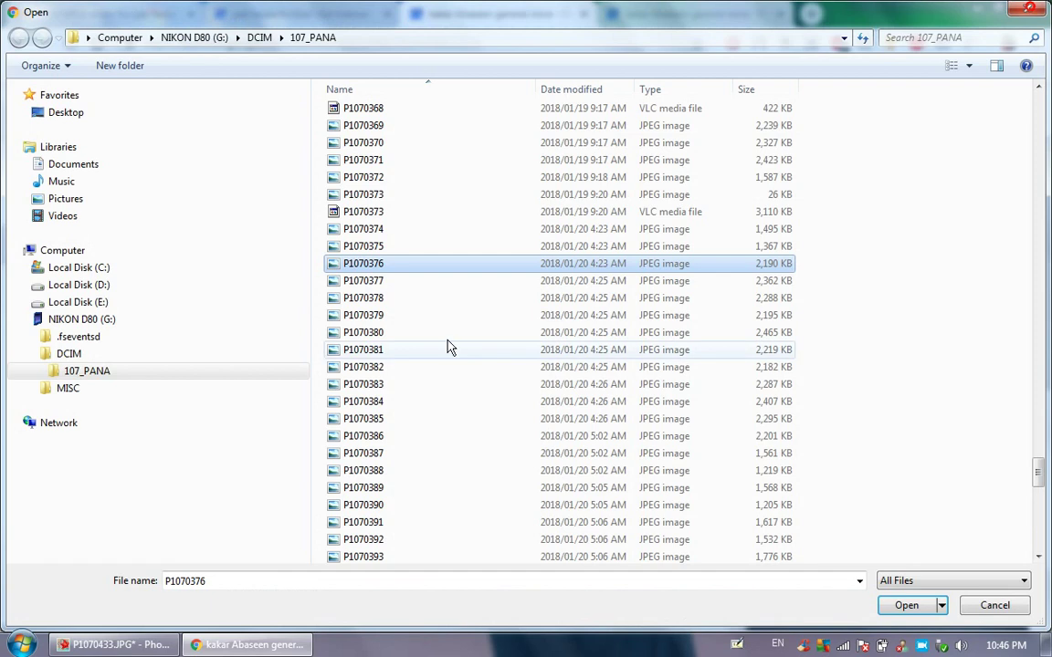
- Preview photo P1070377 and attach it to the form
left_click(383, 282)
right_click(383, 284)
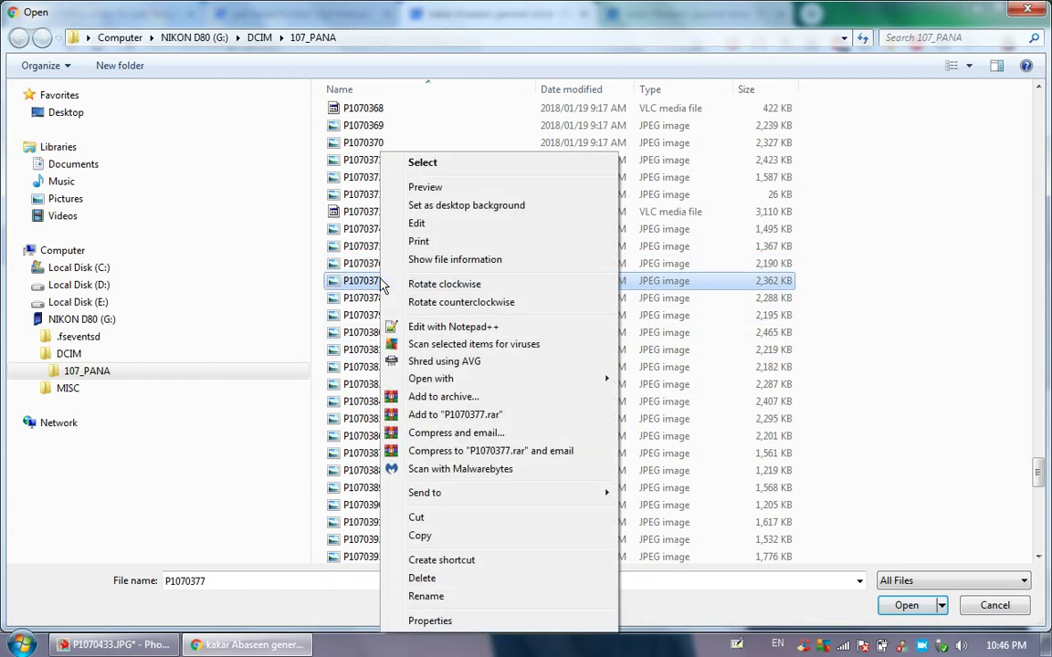
left_click(425, 187)
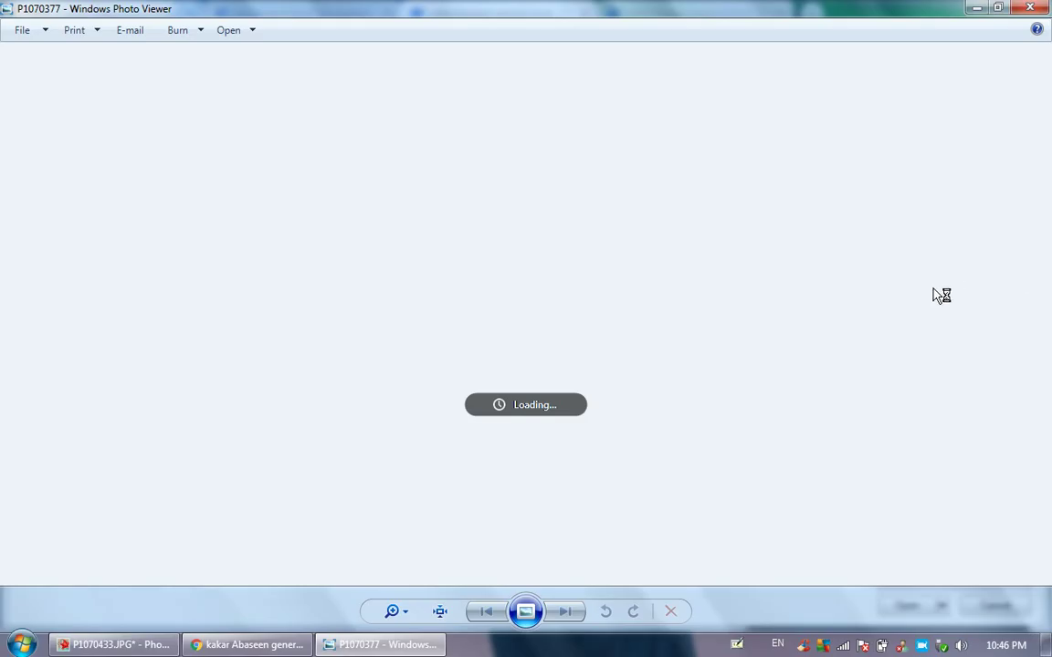
left_click(1030, 8)
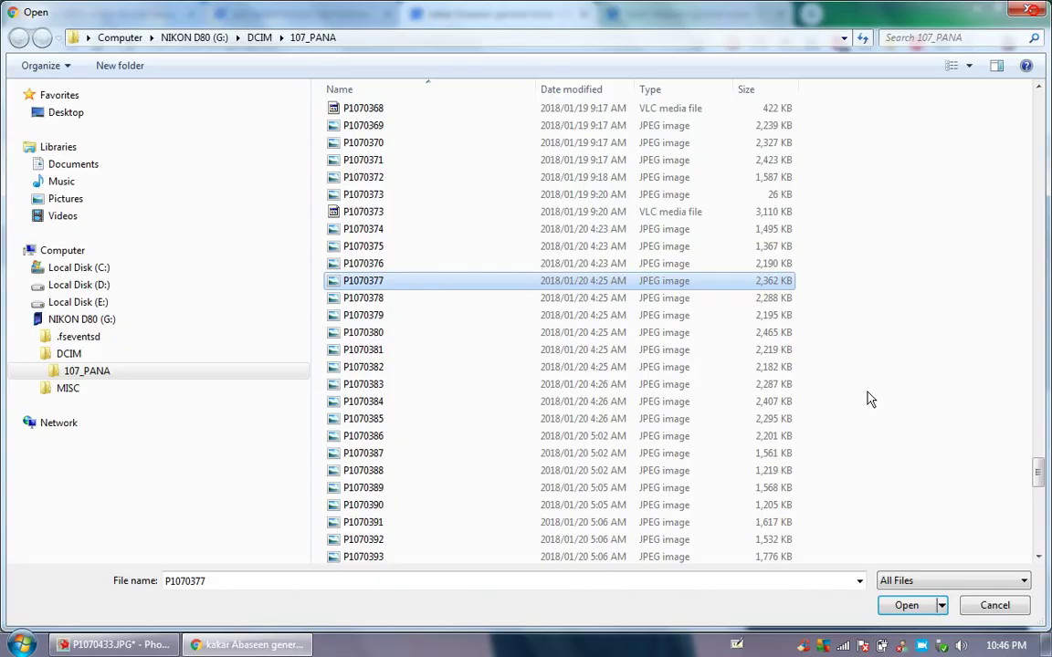
left_click(911, 607)
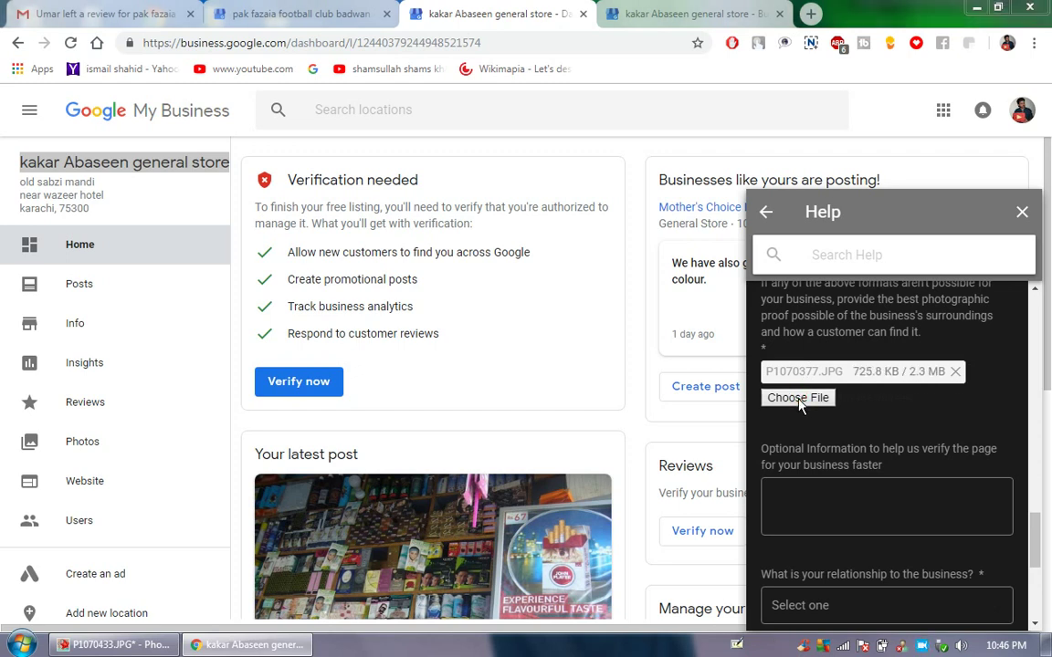
- Start another photo attachment and scroll through the 107_PANA file list
left_click(798, 399)
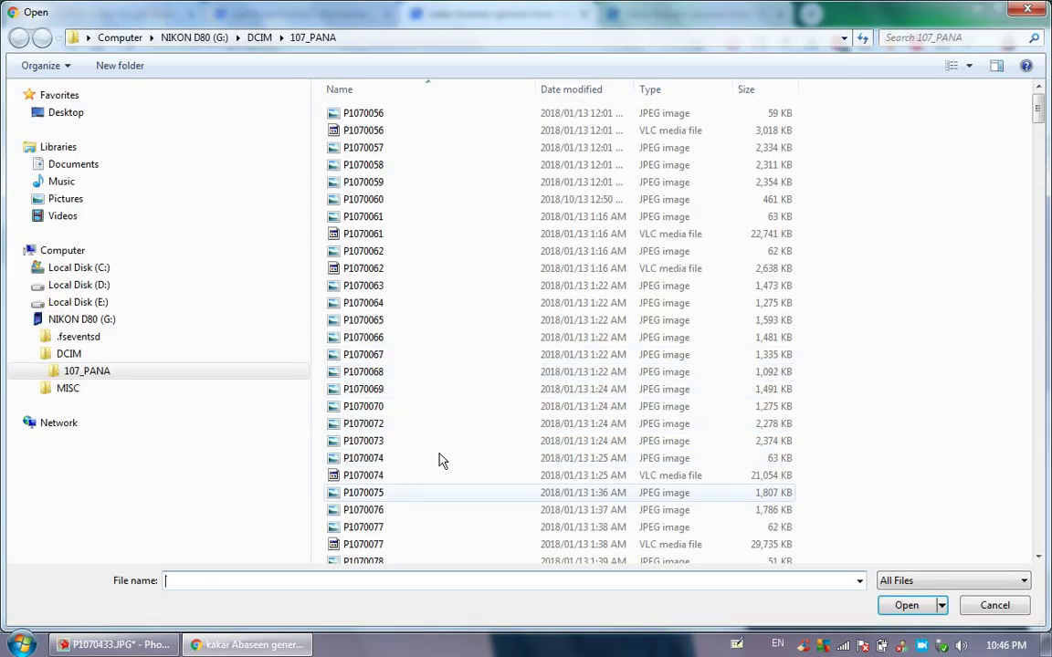
left_click(1039, 452)
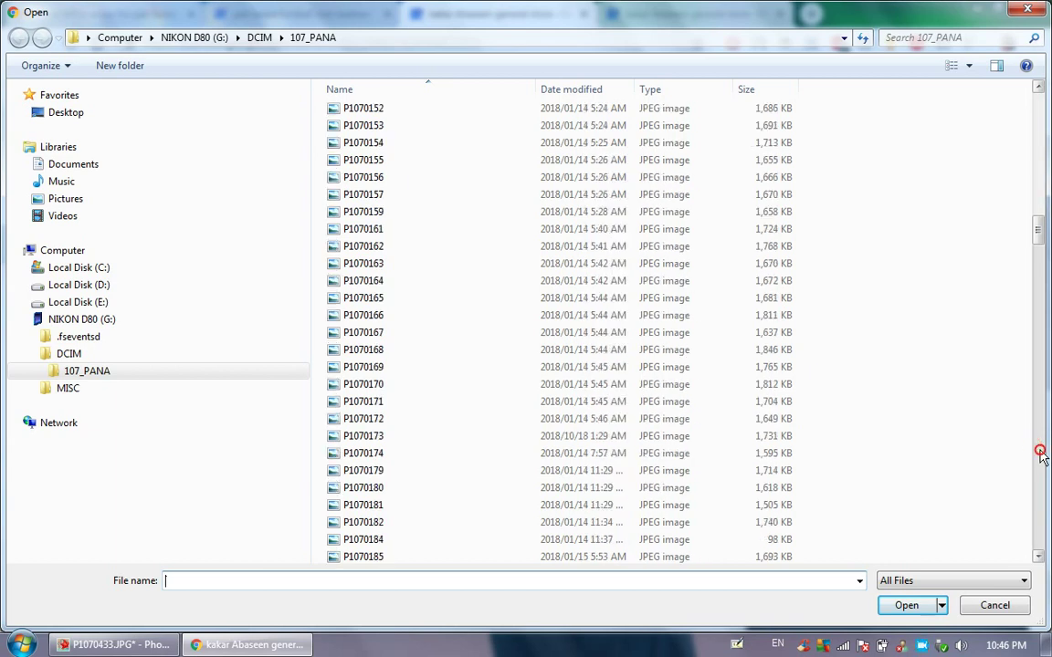
left_click_drag(1041, 452, 1043, 456)
left_click(1043, 457)
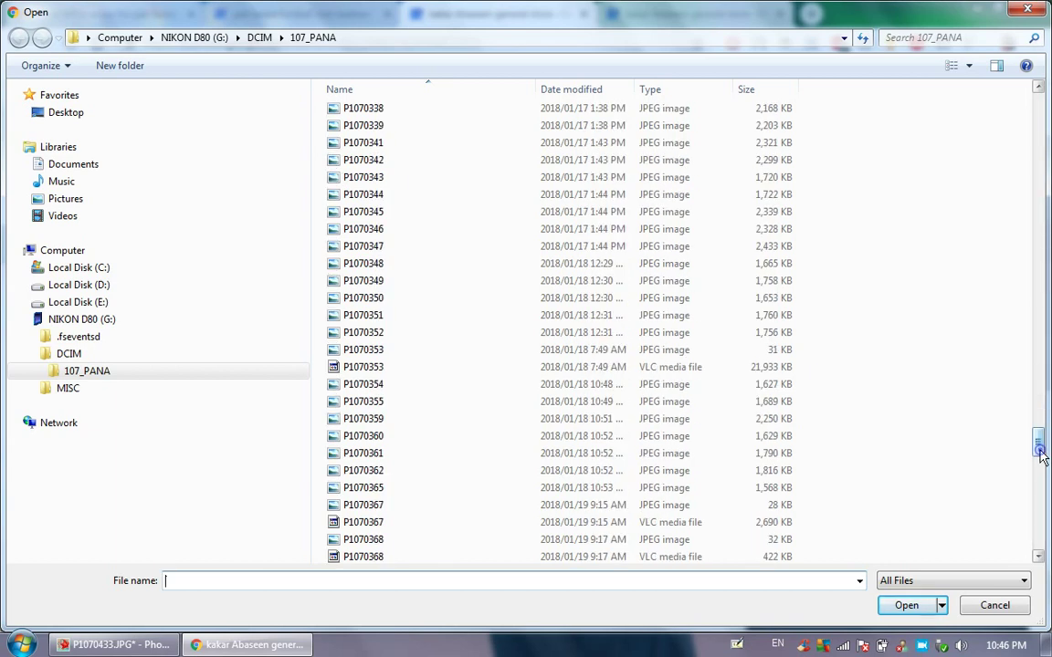
left_click(1041, 458)
left_click(1040, 484)
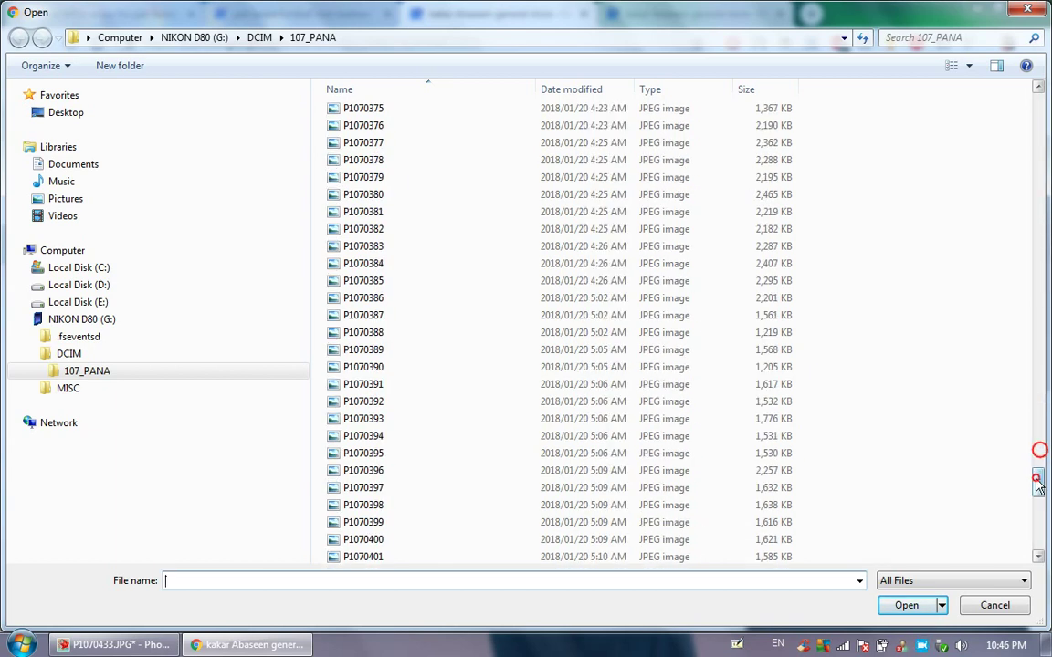
left_click(385, 315)
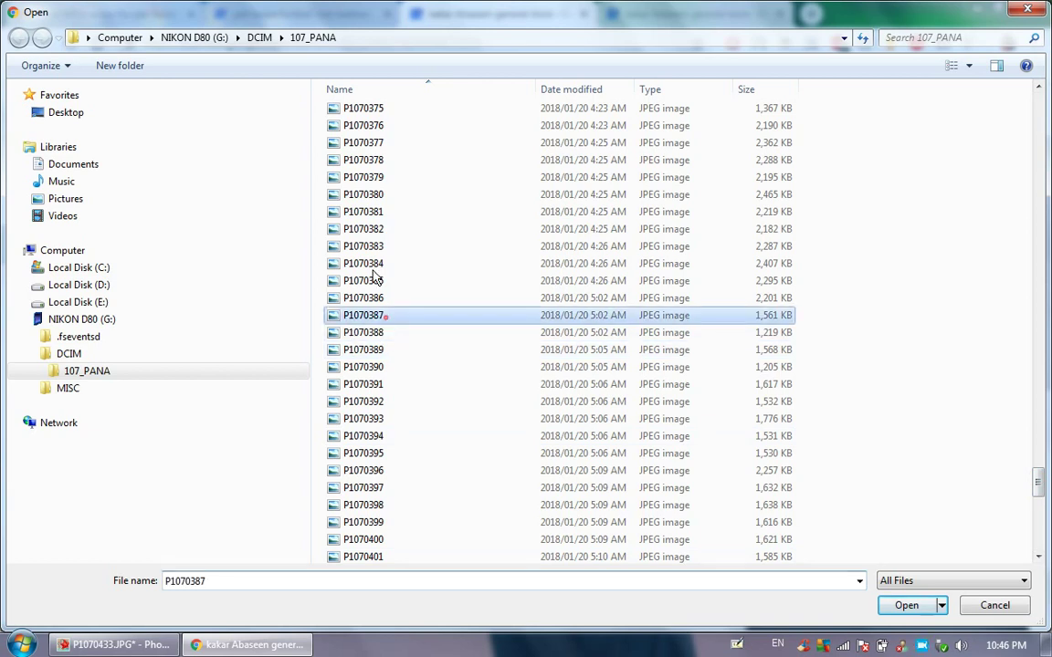
left_click(385, 127)
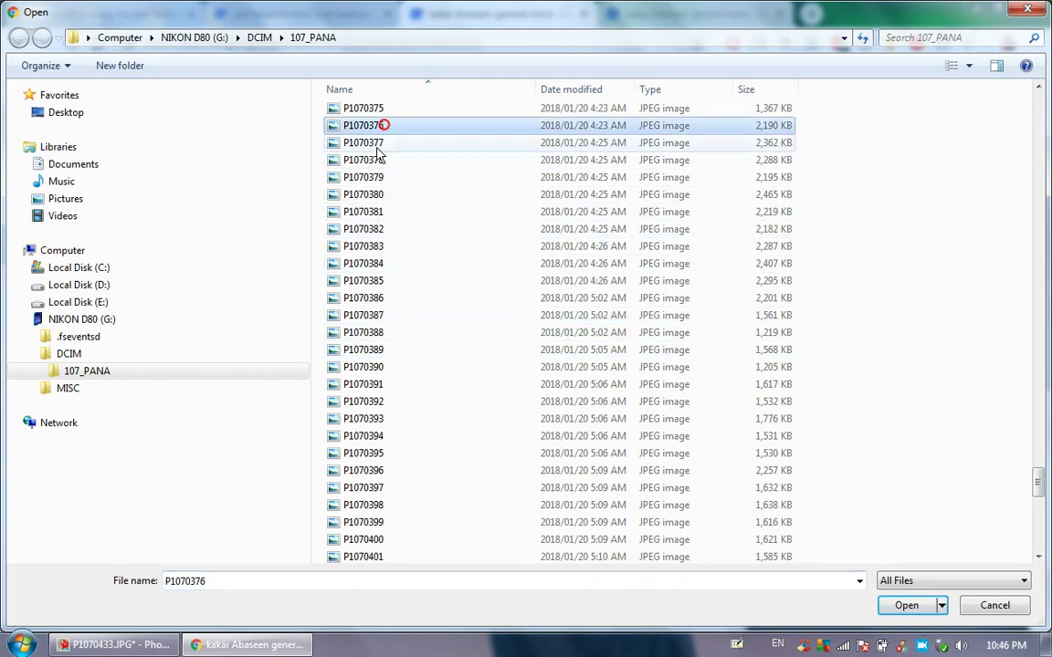
- Preview photo P1070377 and attach it to the help form
left_click(370, 144)
right_click(376, 146)
left_click(425, 187)
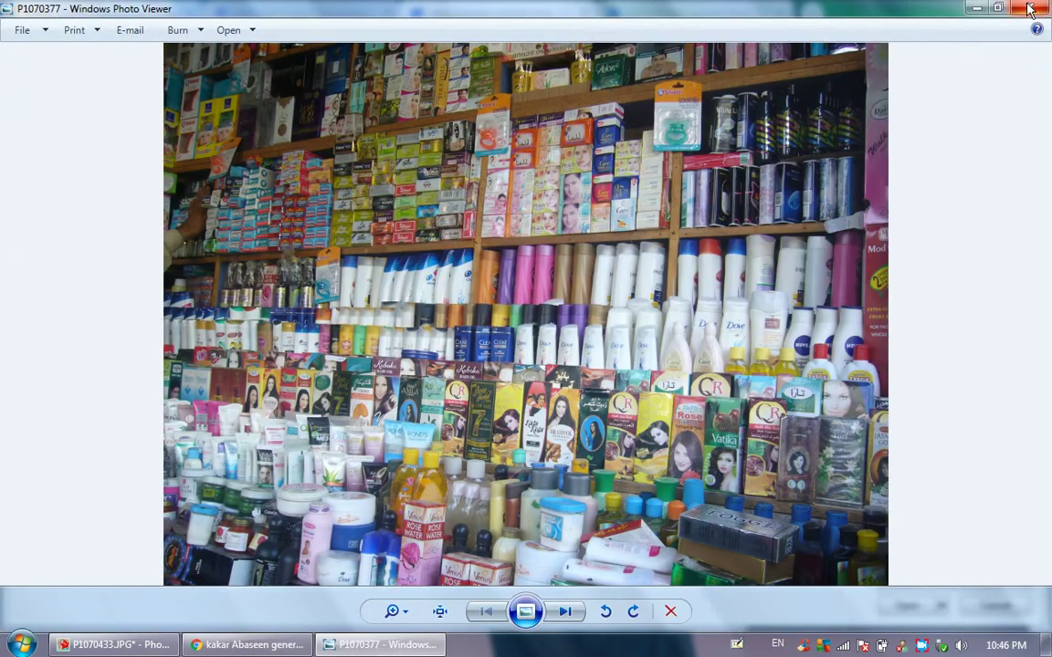
left_click(1025, 11)
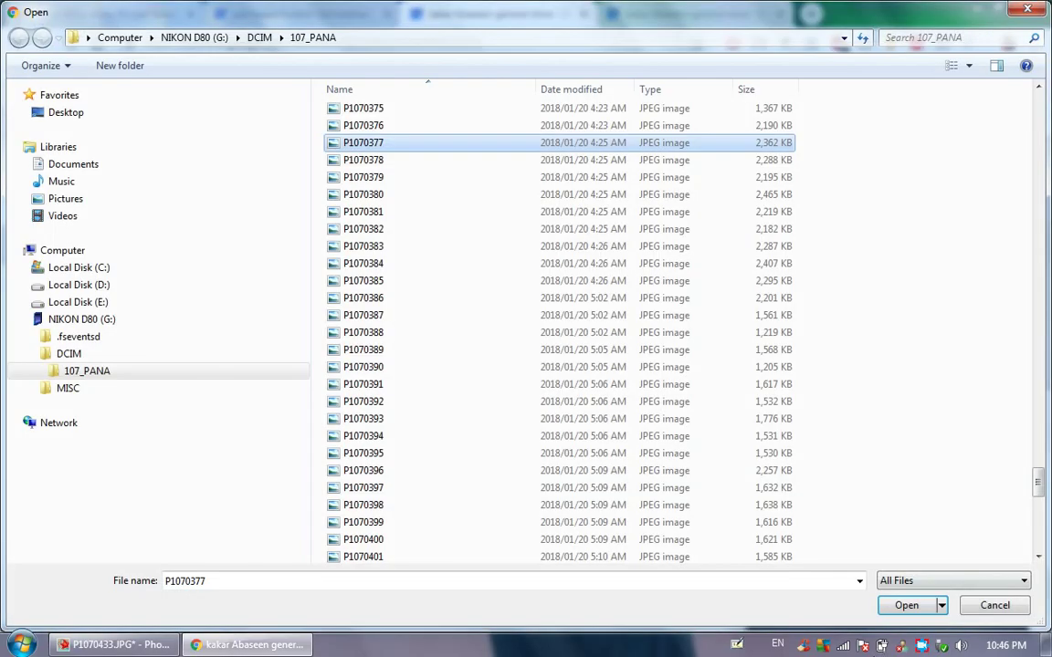
left_click(909, 605)
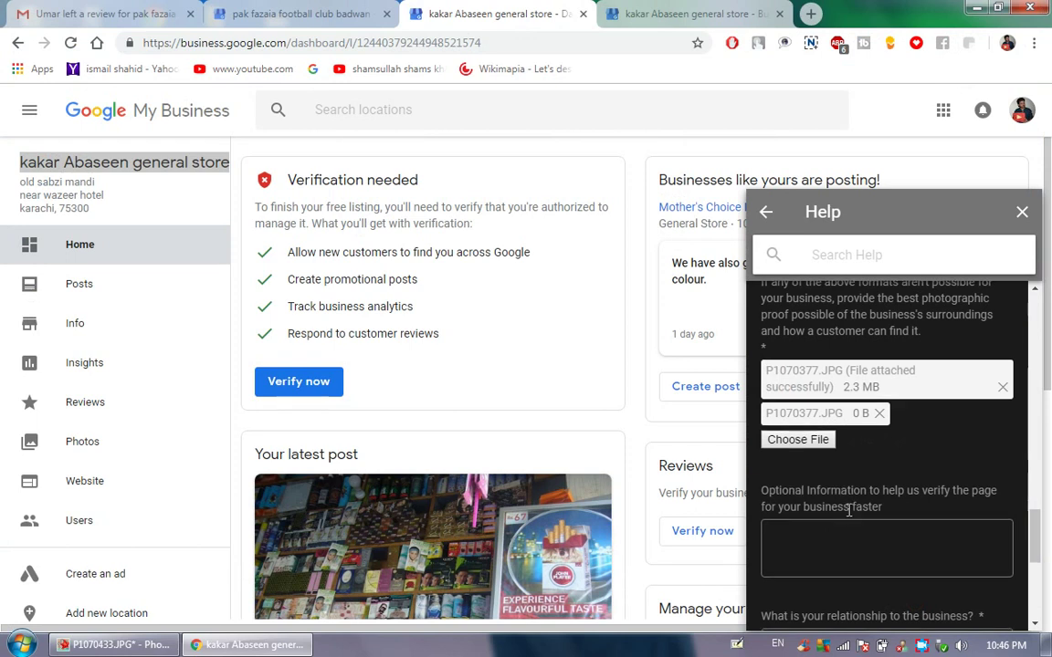
- Type a verification request note in the Optional Information box and delete the word 'business'
scroll(804, 512, "down", 2)
left_click(806, 386)
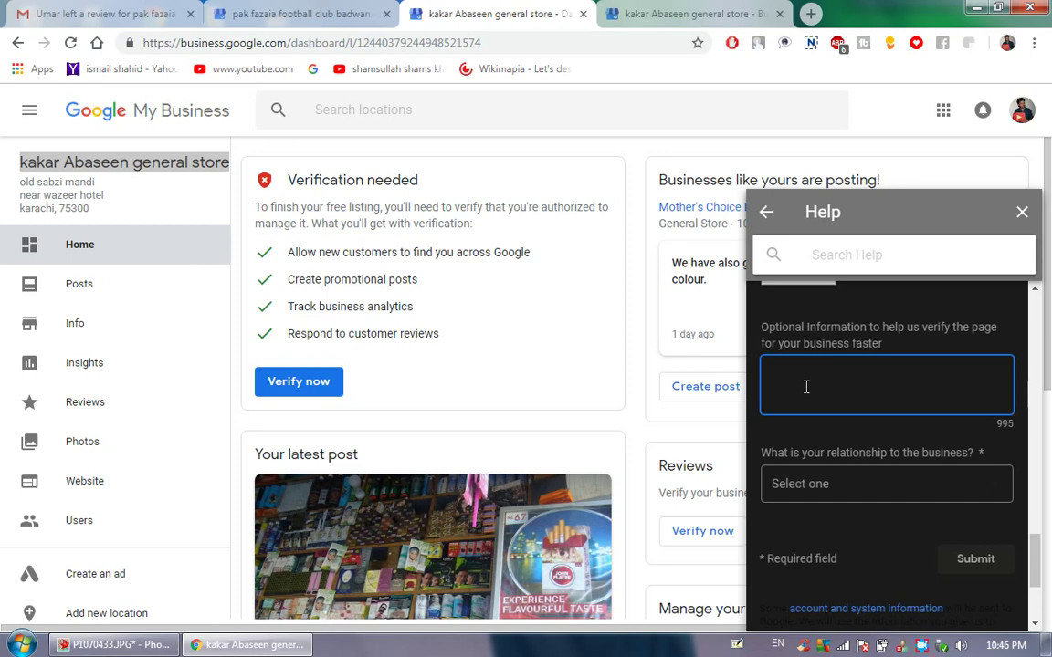
type("asd")
type("as")
type("as")
type("as")
left_click(987, 376)
double_click(883, 390)
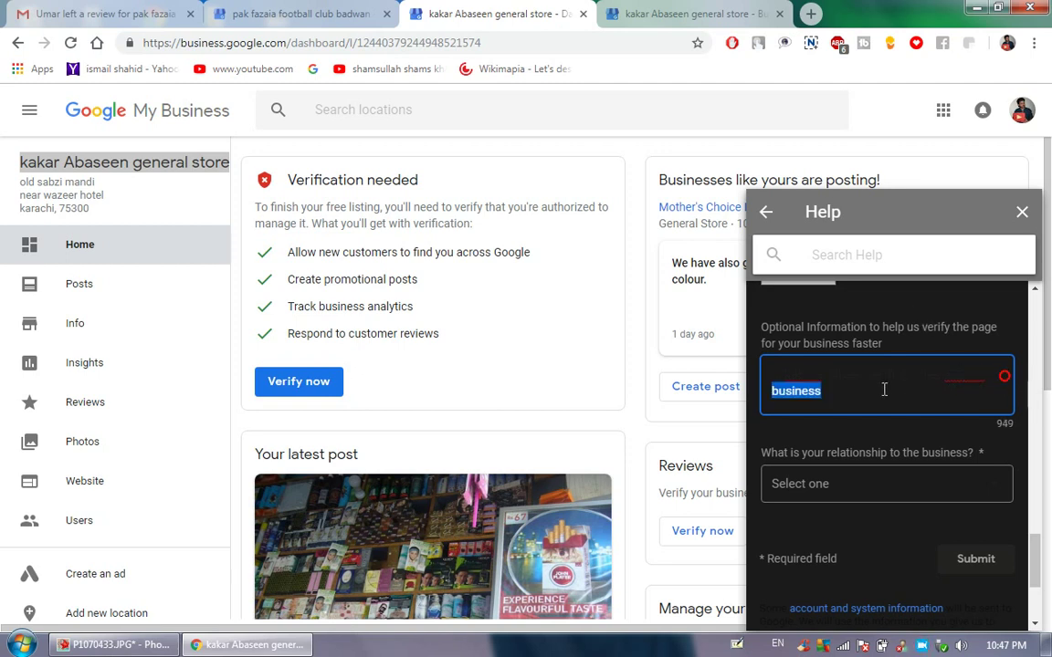
key("BackSpace")
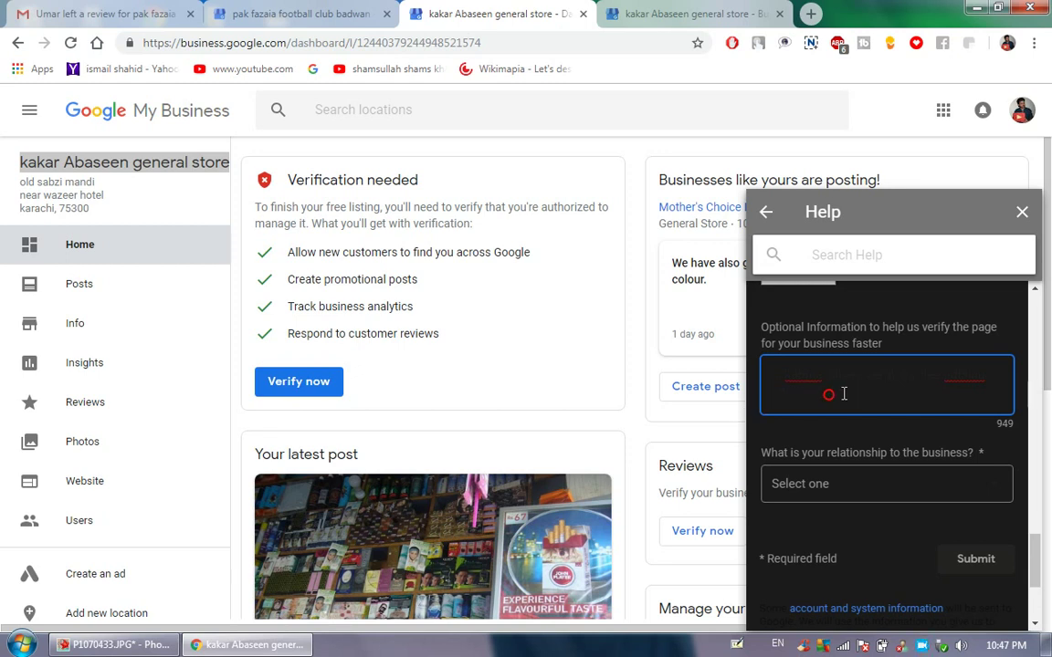
- Correct misspelled words in the note, such as 'idtning'
mouse_move(817, 385)
left_mouse_down()
mouse_move(772, 365)
mouse_move(996, 385)
mouse_move(986, 374)
left_mouse_up()
double_click(953, 375)
left_click(962, 382)
left_click_drag(978, 375, 924, 376)
right_click(956, 383)
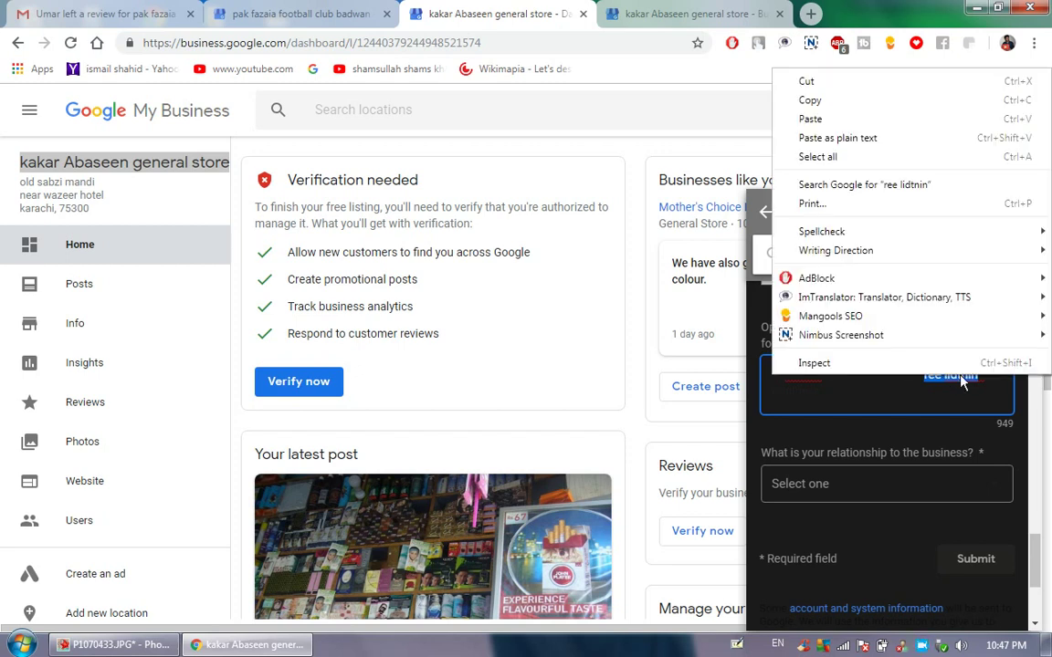
left_click(956, 390)
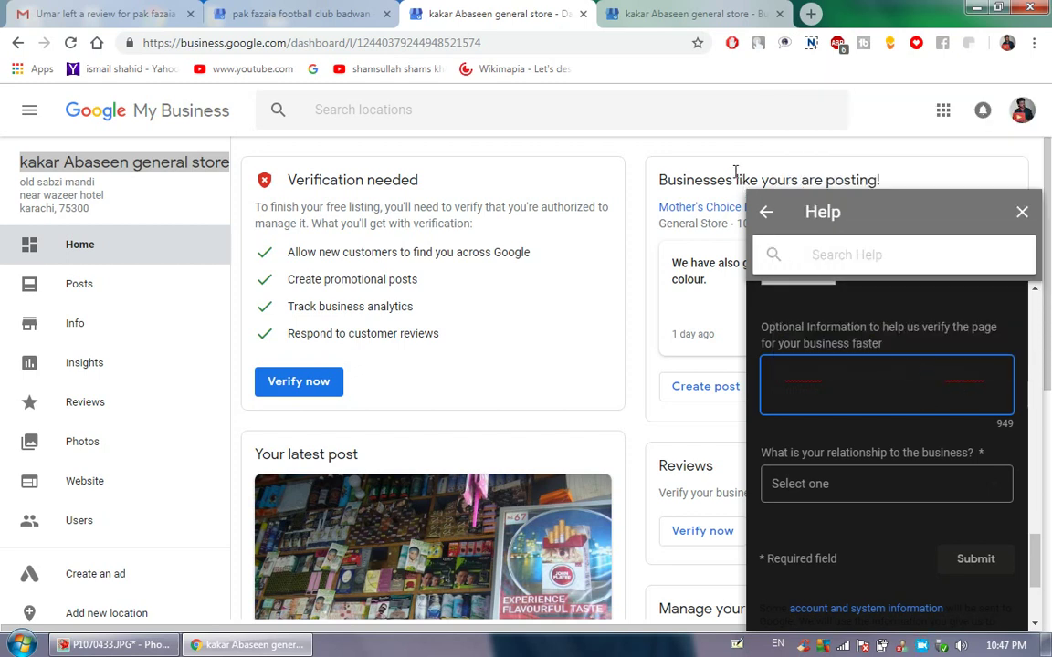
left_click(986, 375)
left_click(968, 375)
double_click(966, 375)
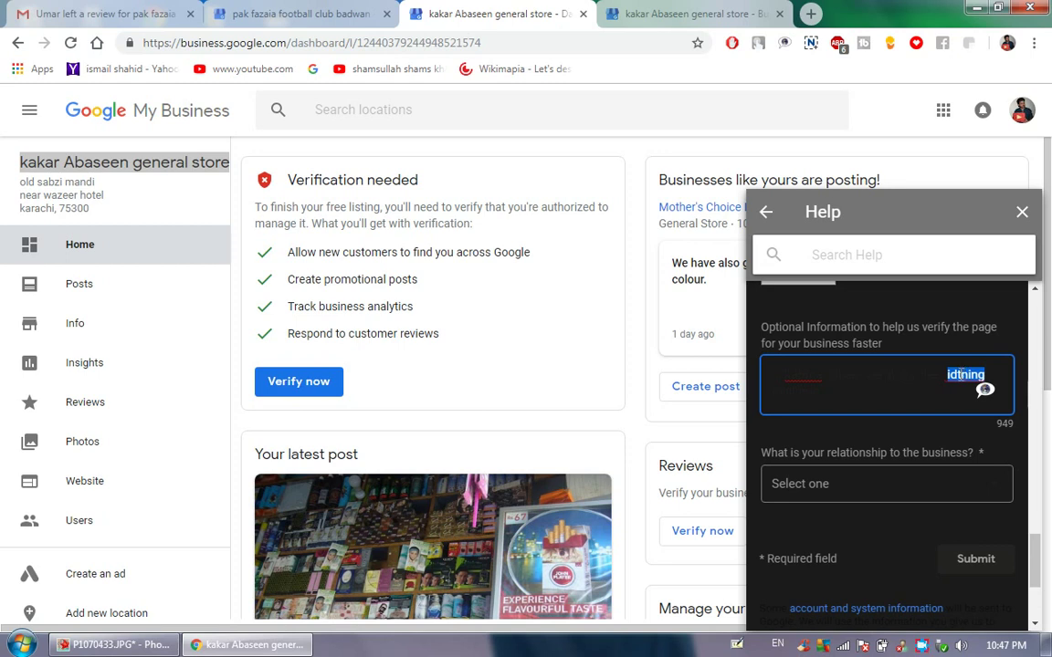
left_click(959, 373)
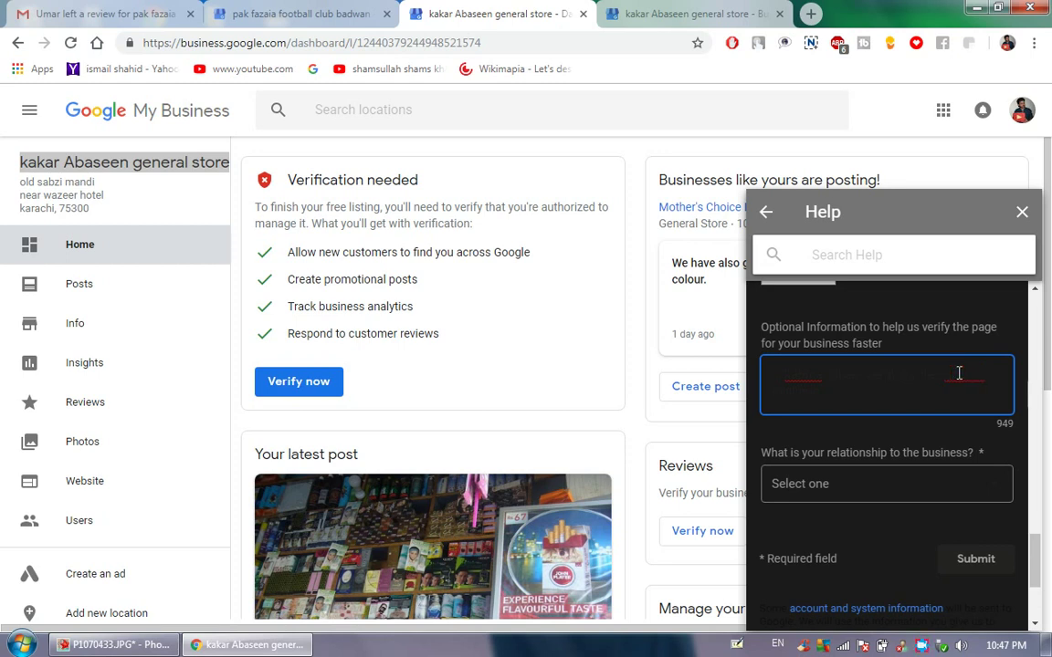
key("BackSpace")
left_click(841, 491)
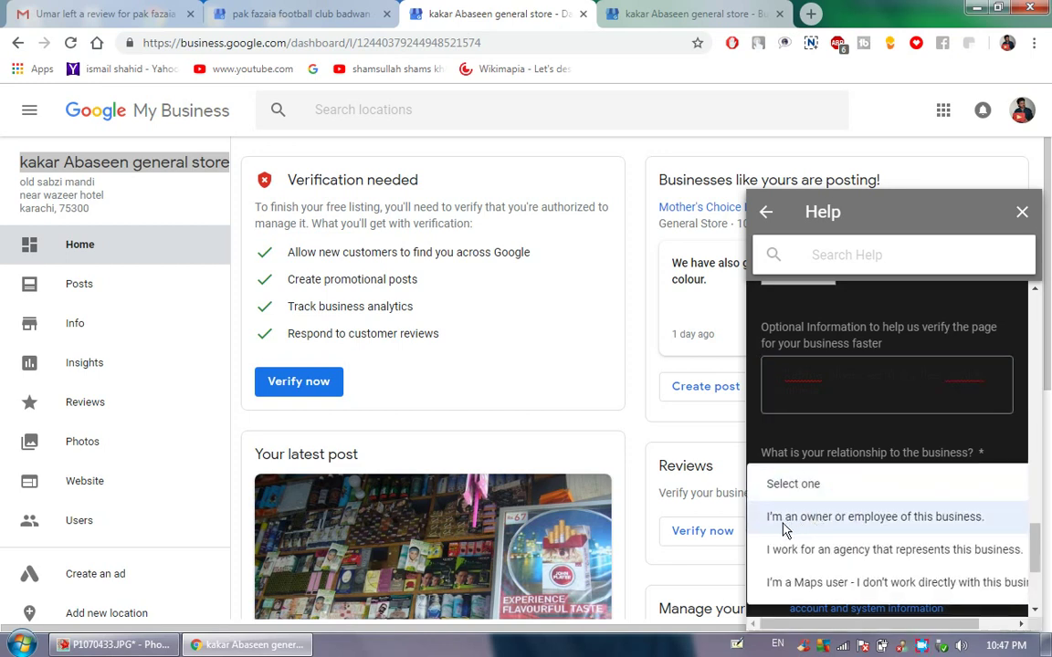
- Choose 'I'm an owner or employee of this business' and submit the request
left_click(931, 518)
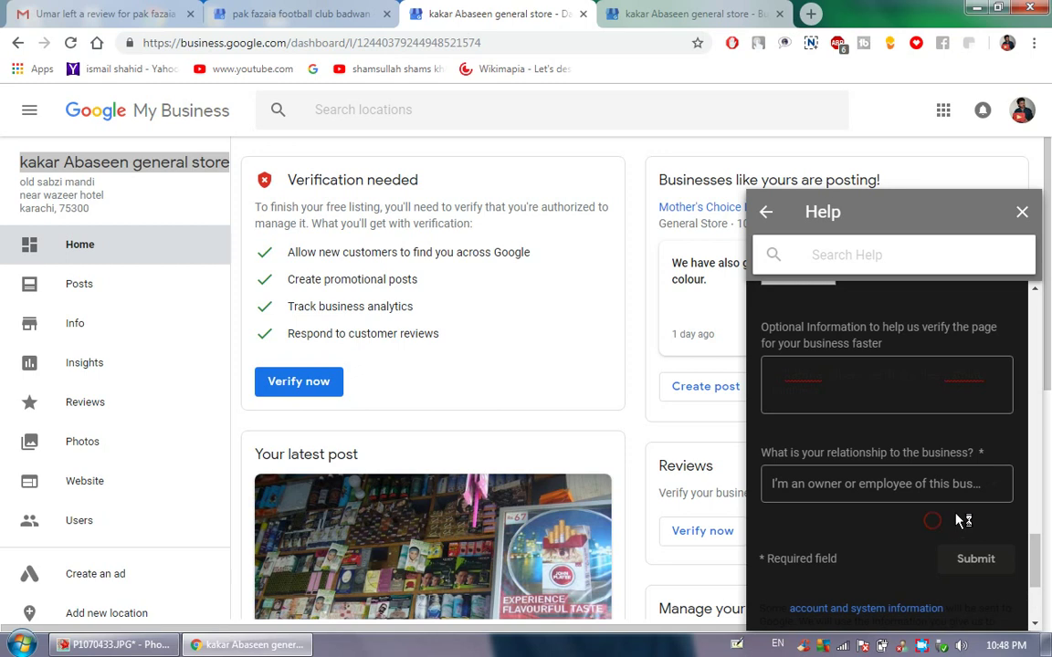
scroll(960, 520, "down", 3)
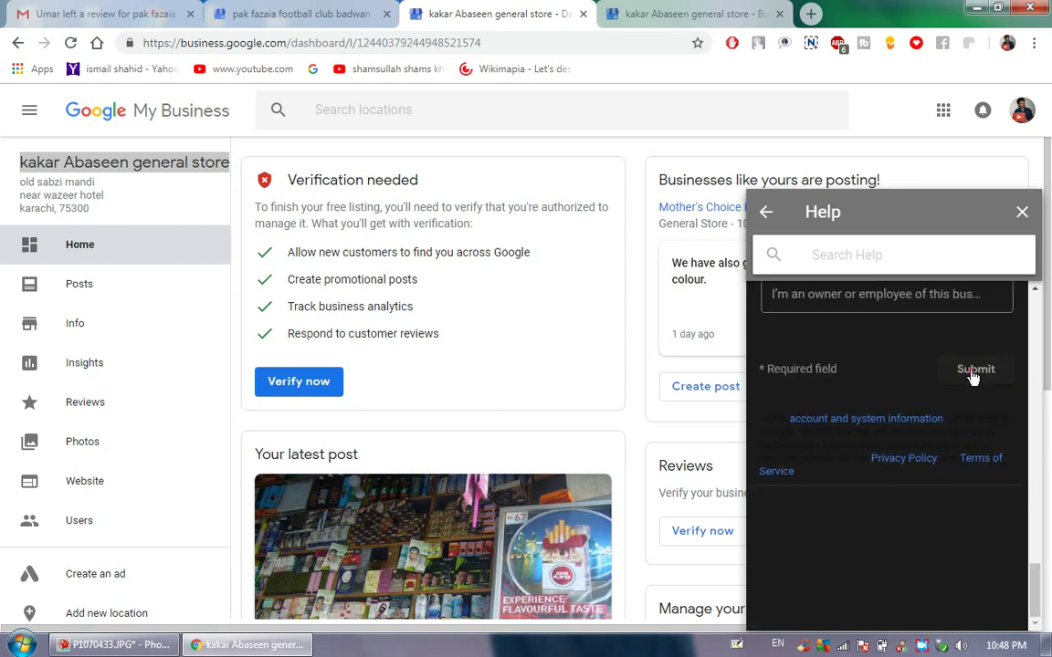
left_click(974, 373)
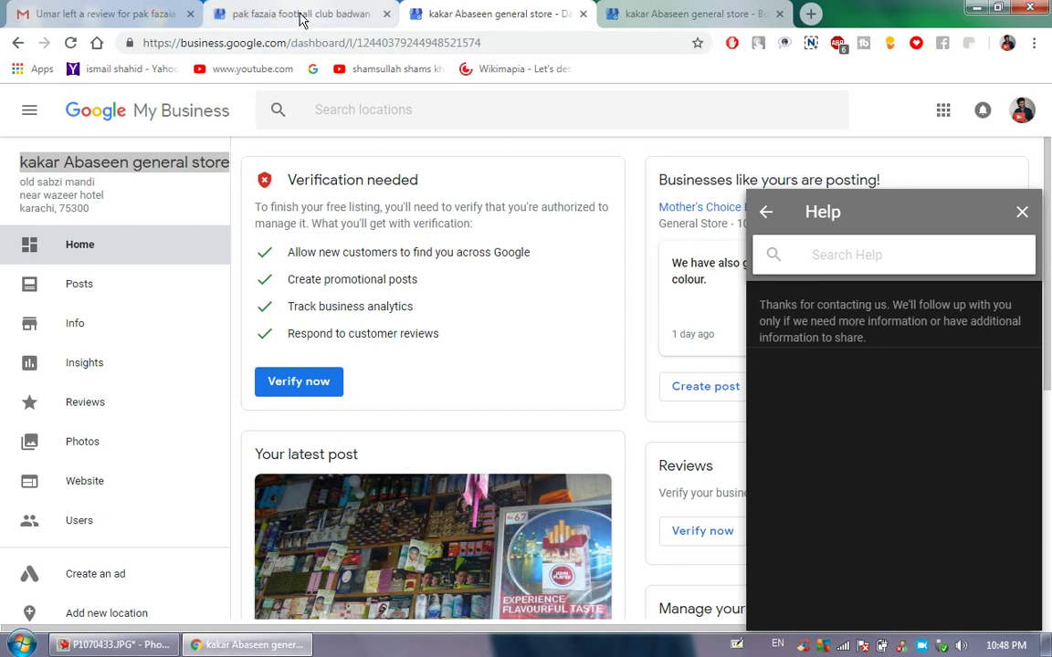
- In Gmail, open Google Local Help's reply about verifying the business and expand the earlier message
left_click(80, 14)
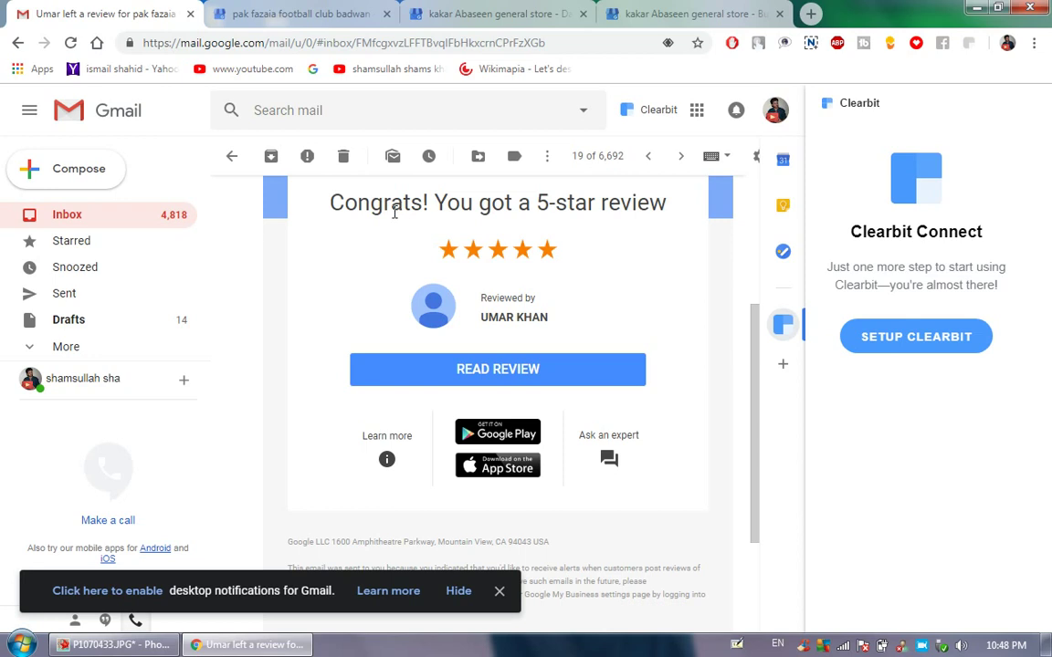
left_click(231, 158)
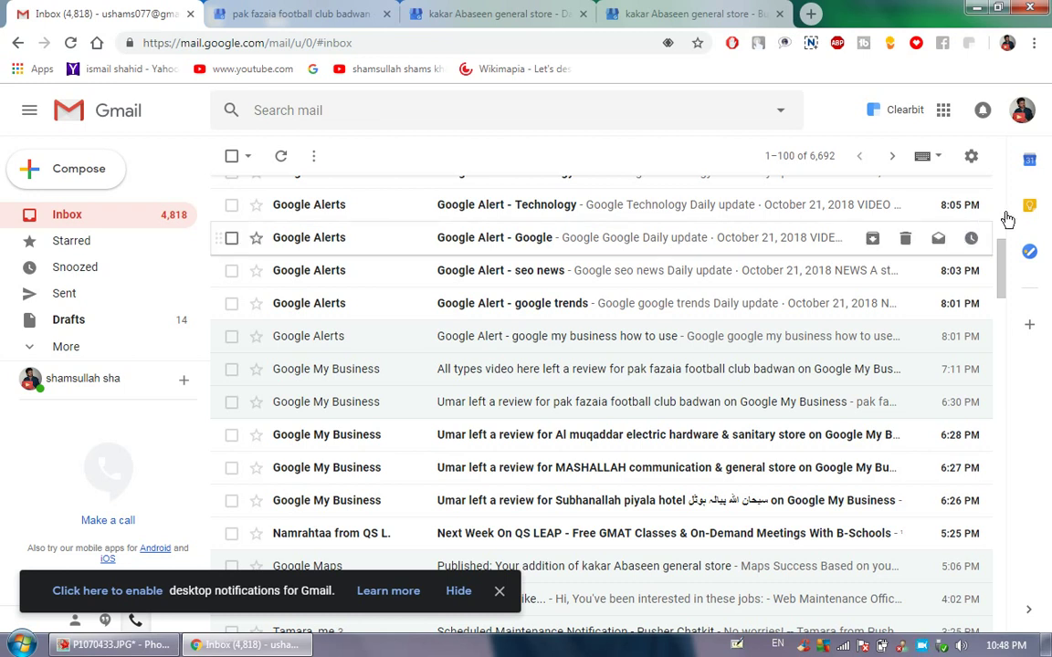
left_click(1003, 203)
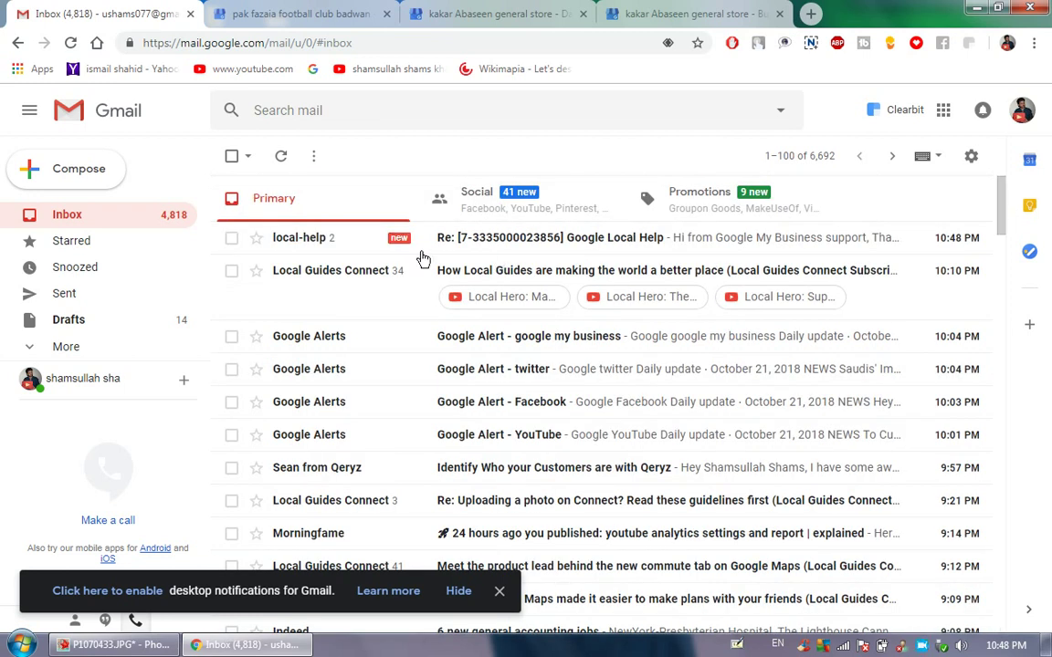
mouse_move(644, 240)
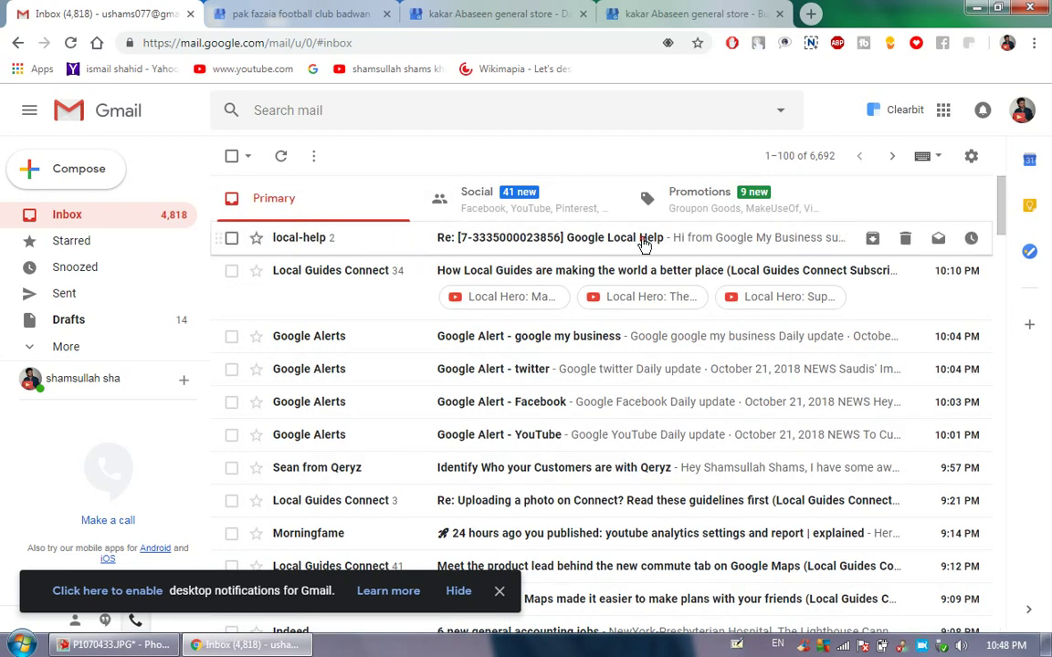
left_click(575, 239)
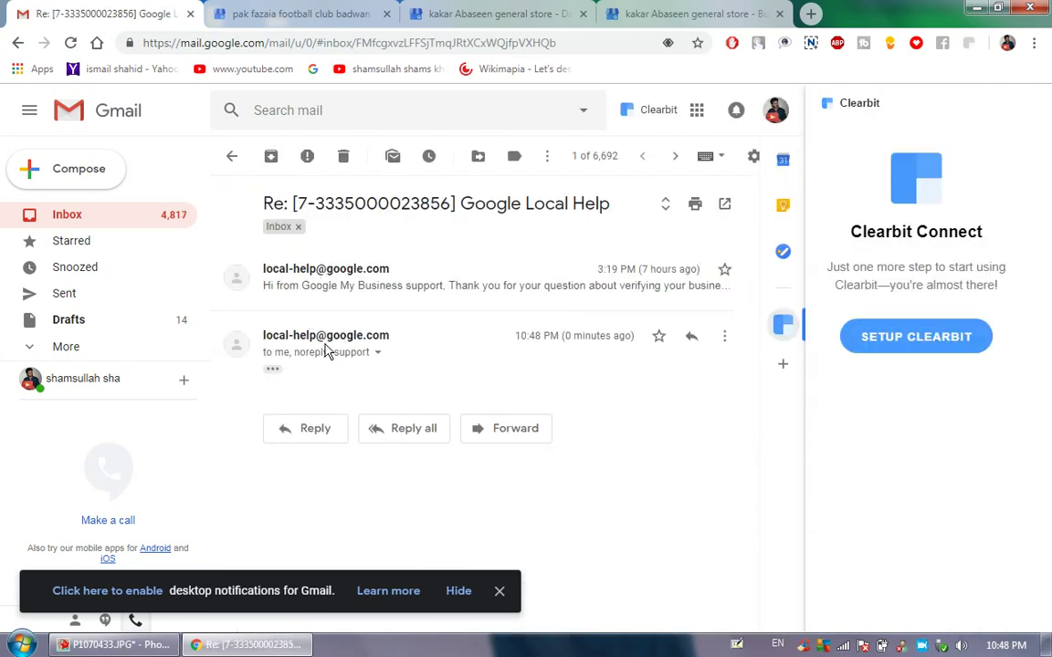
left_click(363, 286)
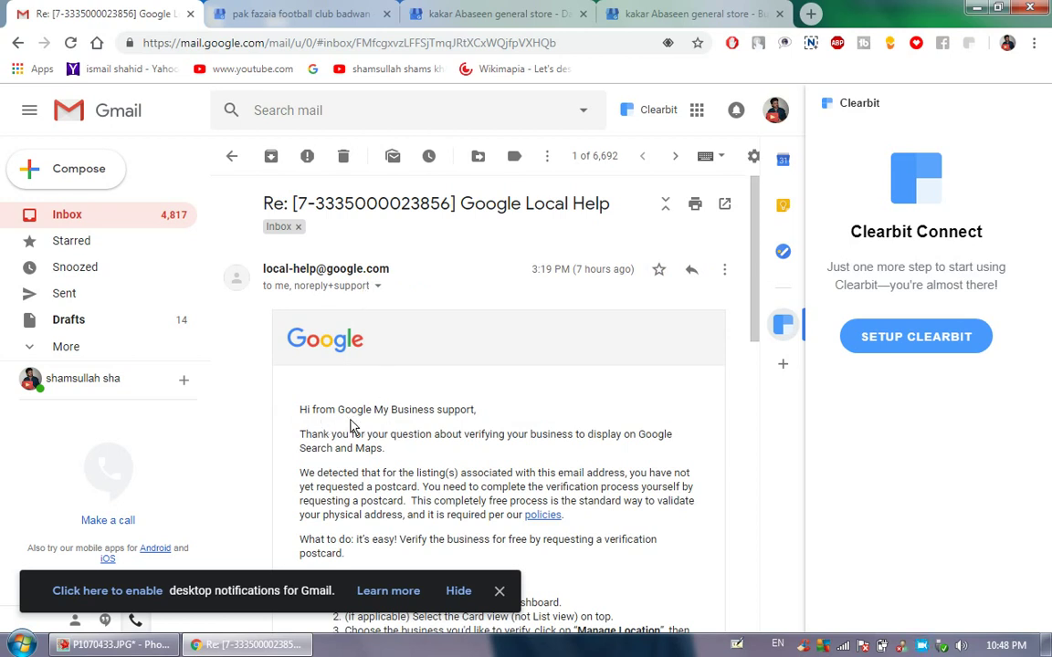
- Scroll to the eleven postcard-request instructions and briefly highlight the first three
scroll(351, 422, "down", 2)
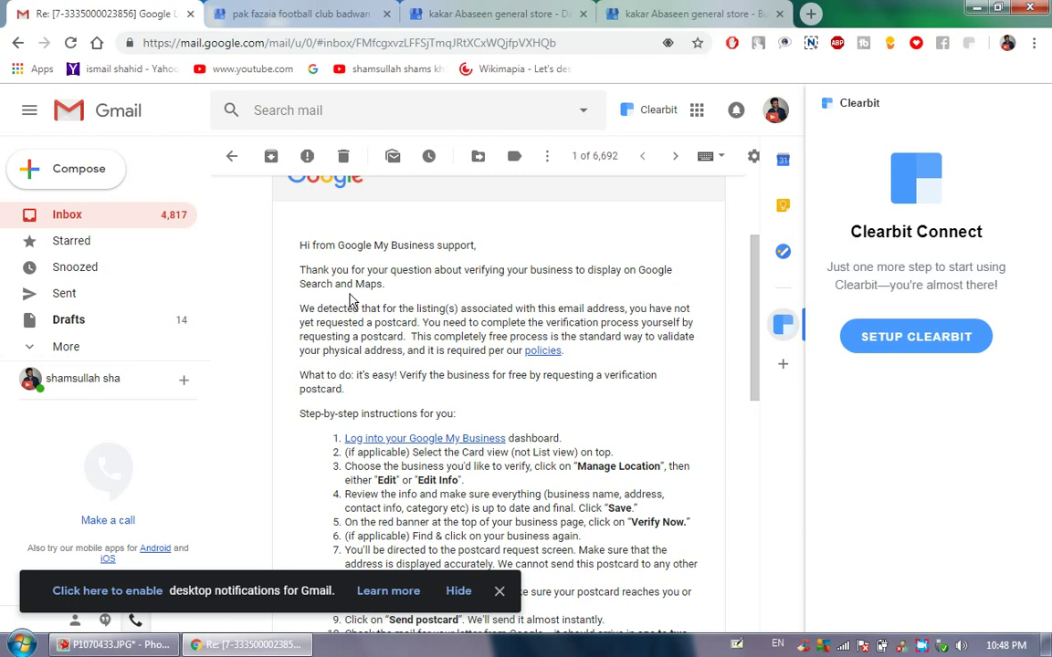
scroll(351, 299, "down", 1)
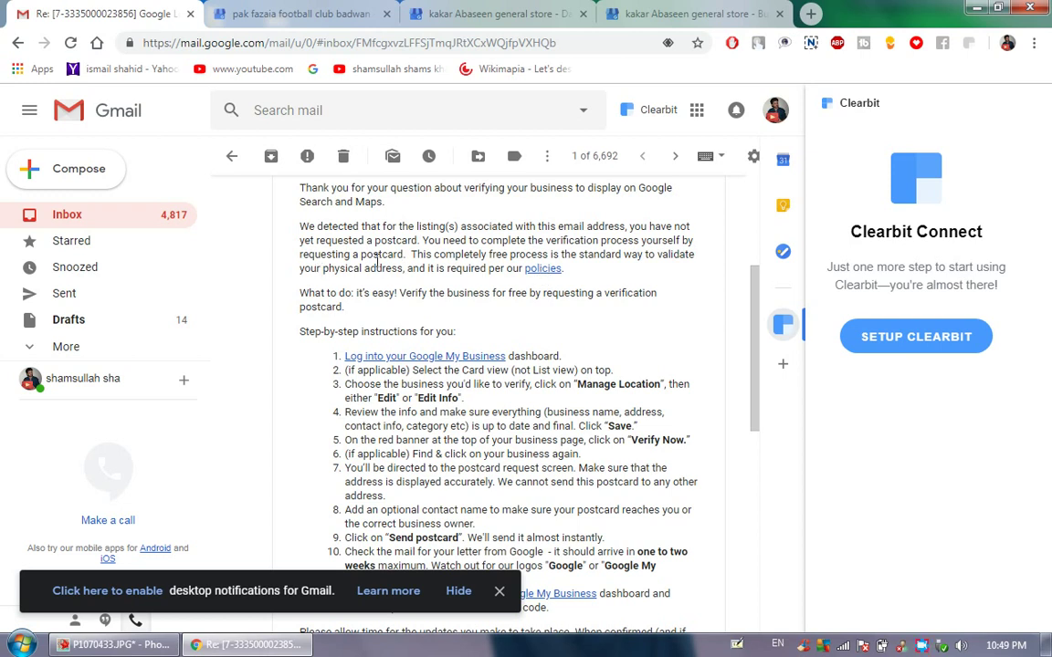
scroll(387, 287, "down", 1)
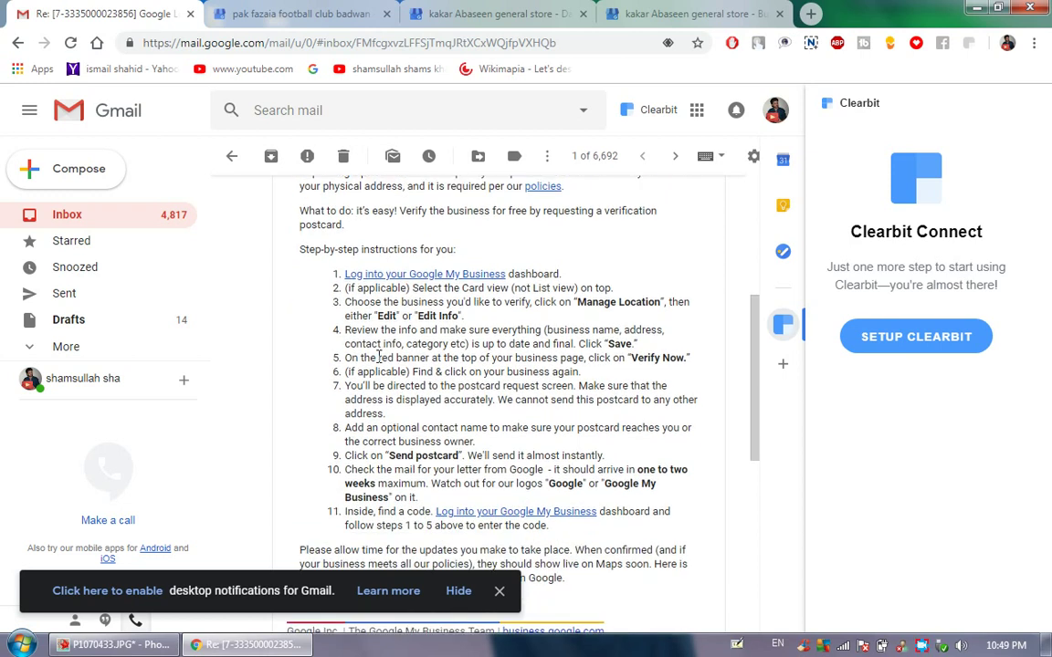
scroll(376, 351, "down", 3)
scroll(406, 312, "up", 3)
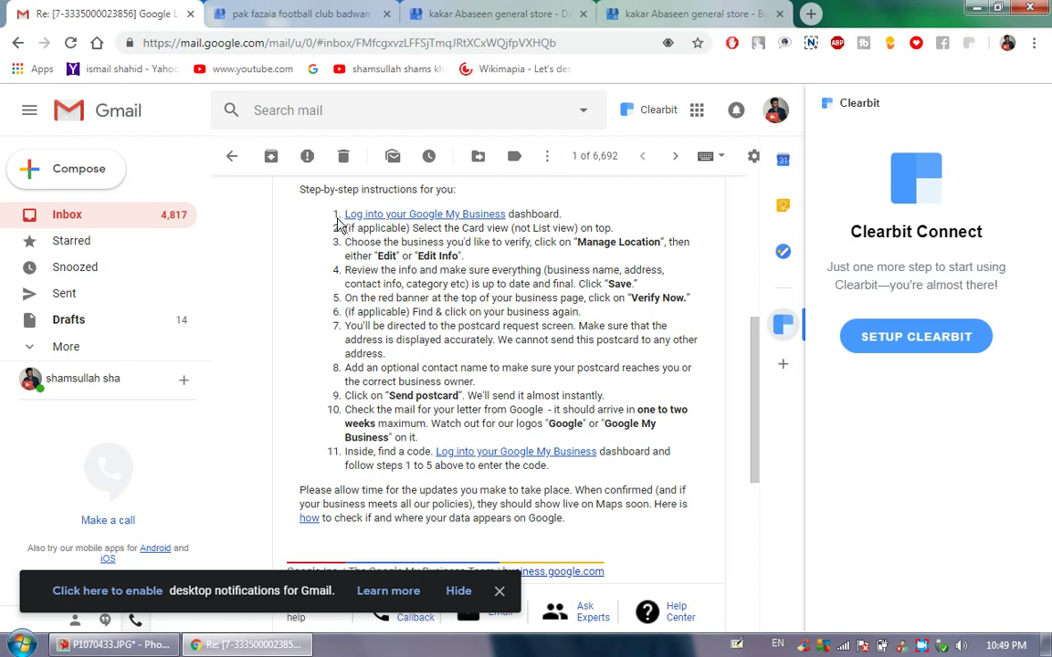
left_click_drag(335, 221, 307, 292)
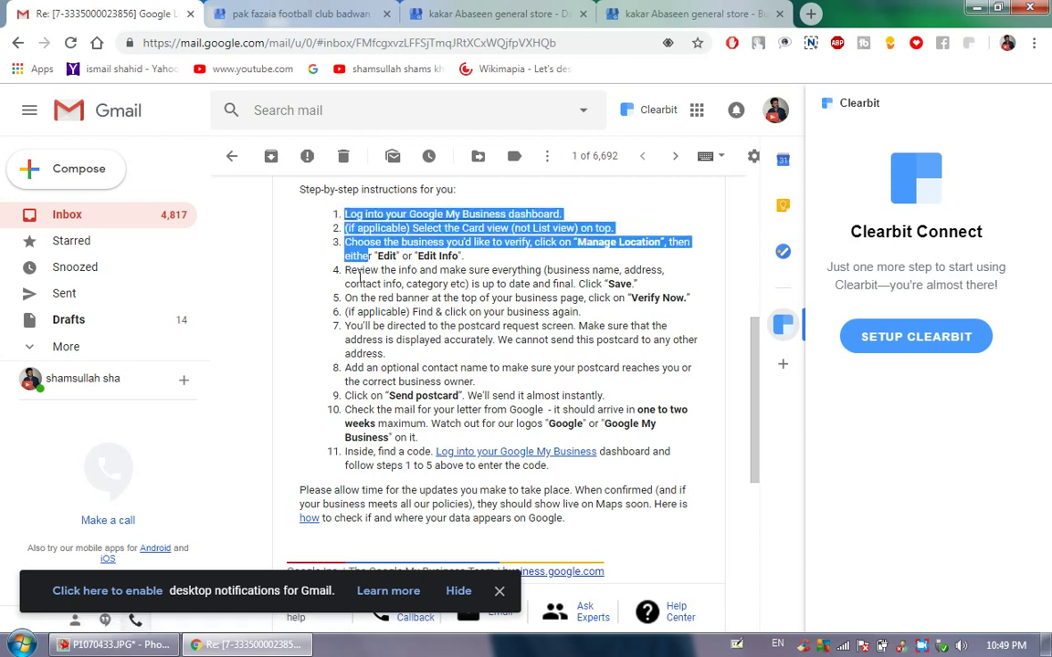
left_click(306, 292)
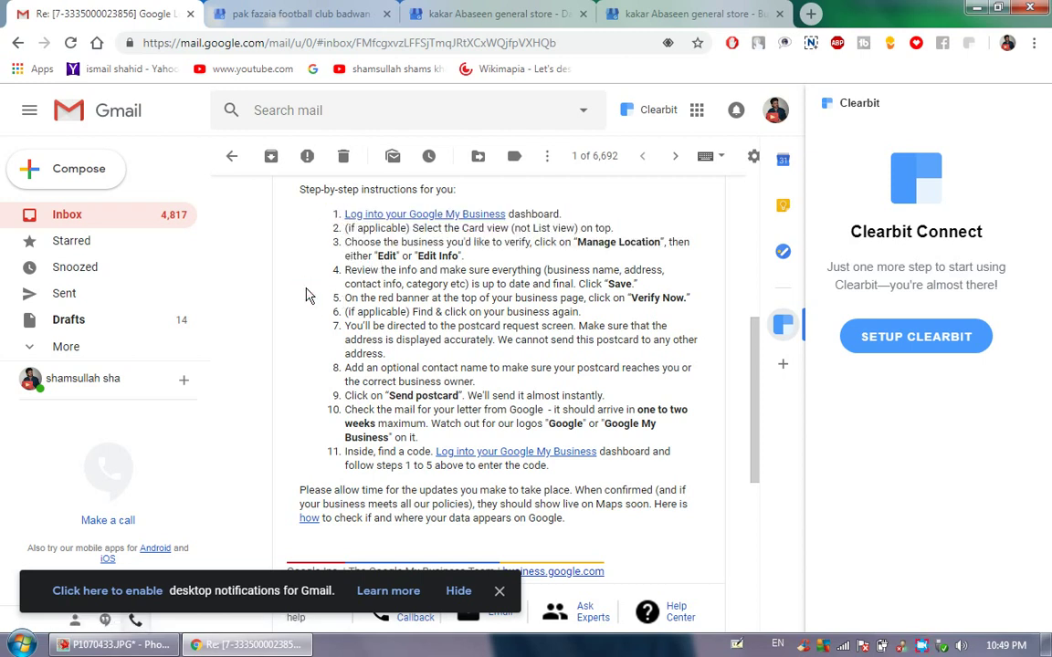